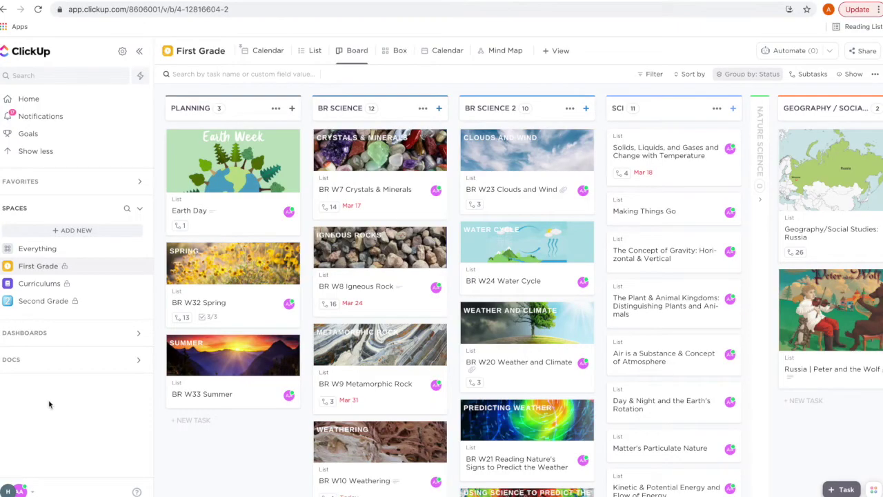
- Begin a new Space named 'Test' and continue to its avatar step
left_click(78, 233)
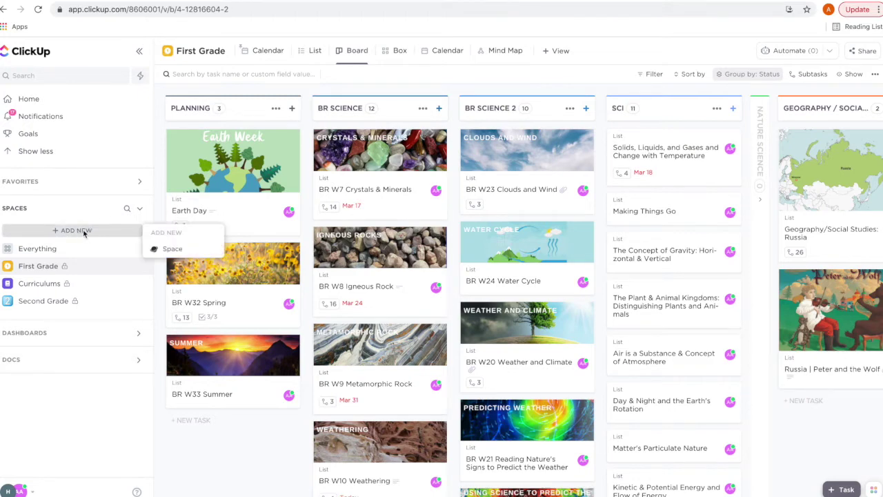
left_click(177, 254)
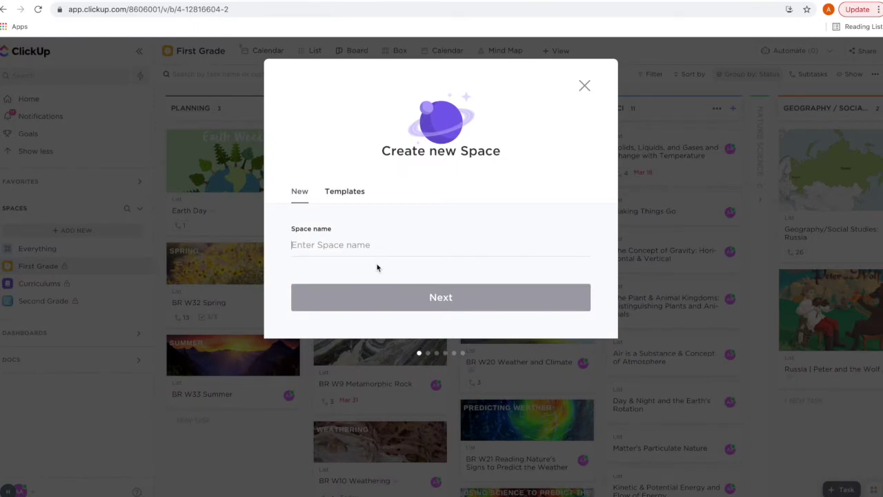
type("Test")
left_click(434, 297)
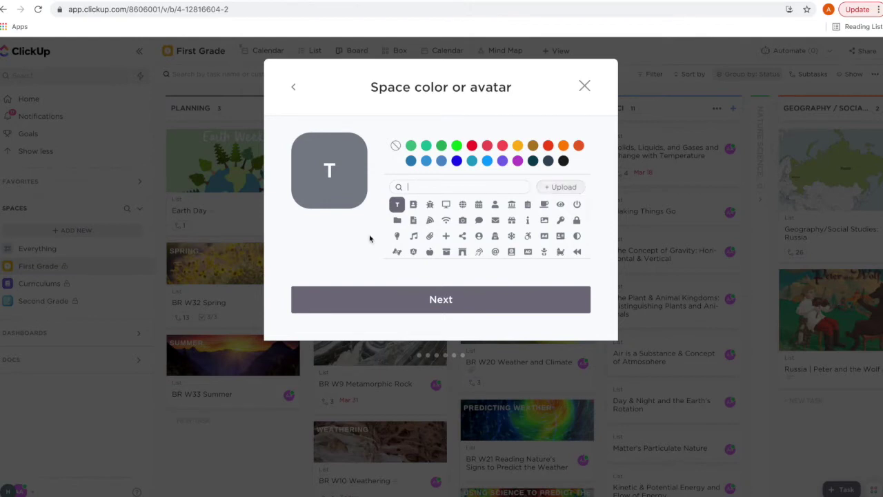
- Give the Test Space a yellow lightbulb avatar
left_click(396, 235)
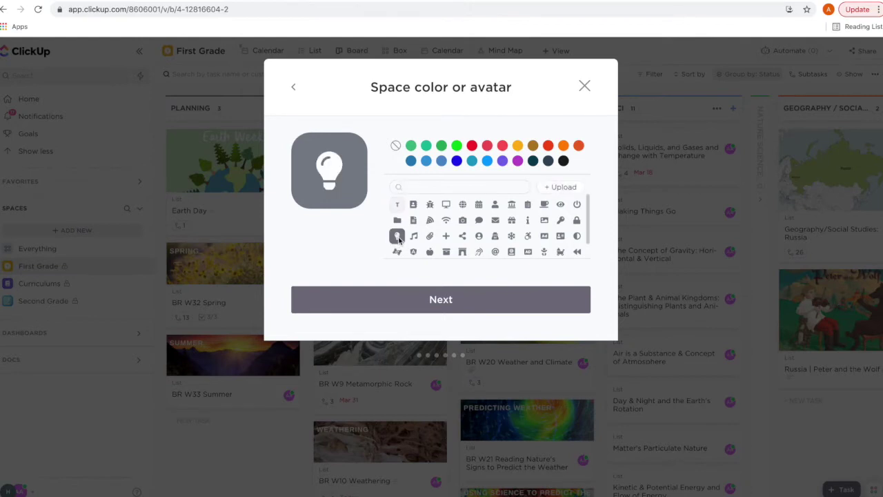
left_click(518, 145)
left_click(481, 302)
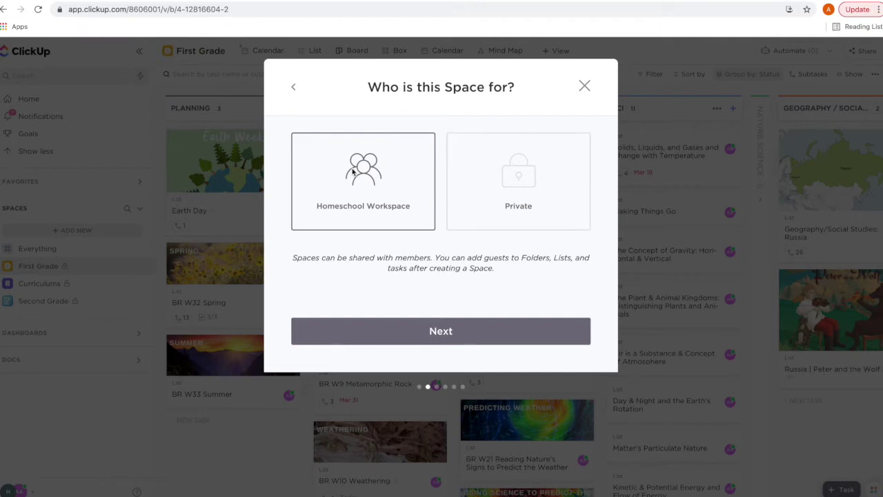
- Choose the Private option for the Test Space and continue
left_click(525, 180)
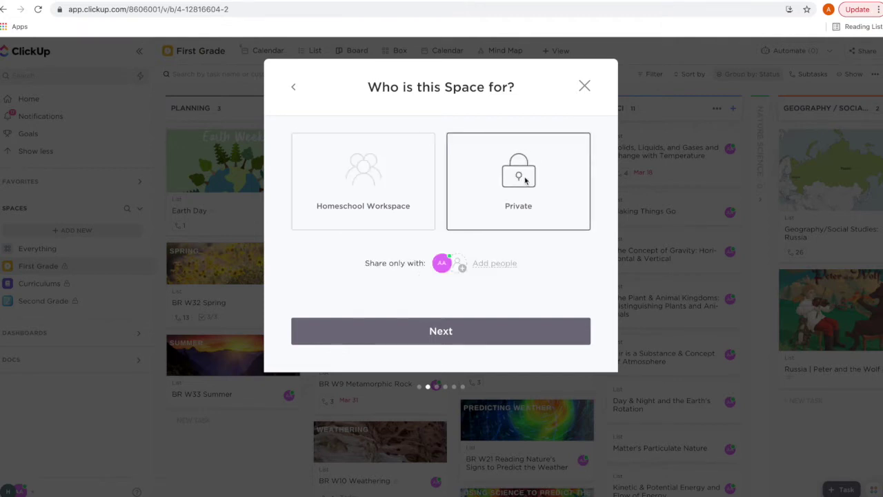
left_click(471, 335)
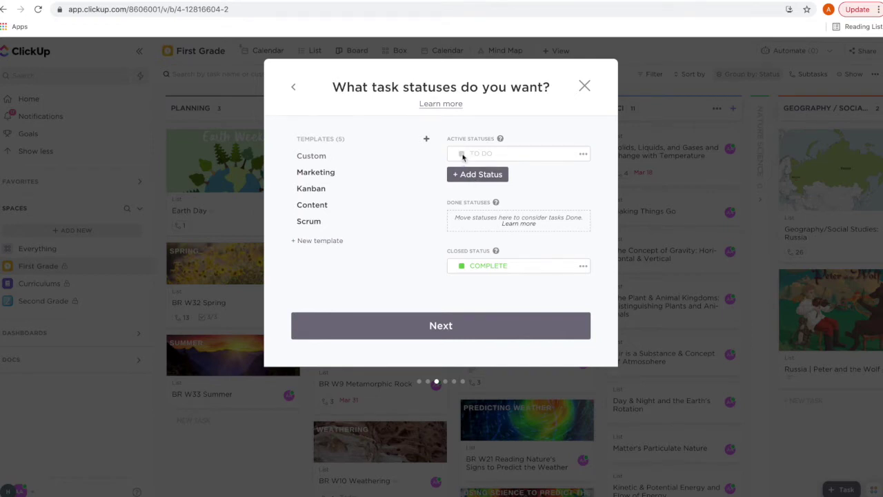
- Rename the TO DO status to PLANNER and make it purple
left_click(498, 157)
left_click_drag(497, 156, 456, 157)
type("PLANNER")
key("Return")
left_click(583, 154)
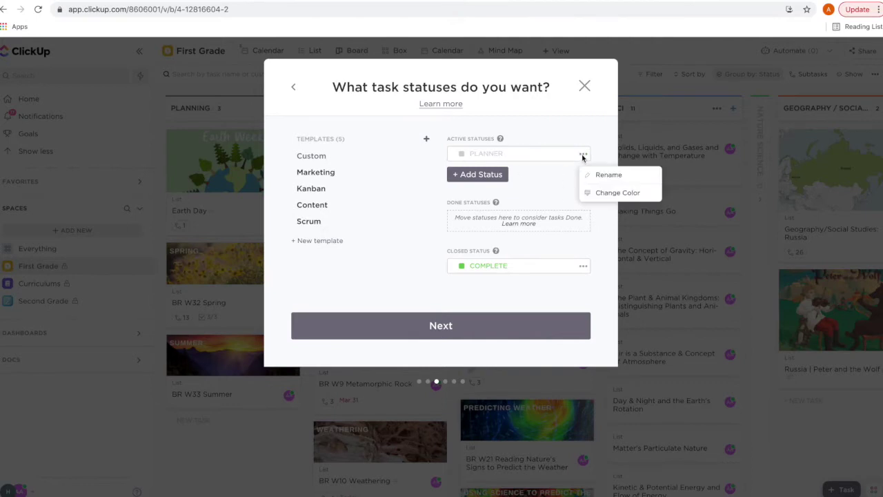
left_click(609, 193)
left_click(576, 98)
- Add SCIENCE, MATH and BLOSSOM AND ROOT statuses
left_click(492, 174)
type("SCIENCE")
key("Return")
type("MATH")
key("Return")
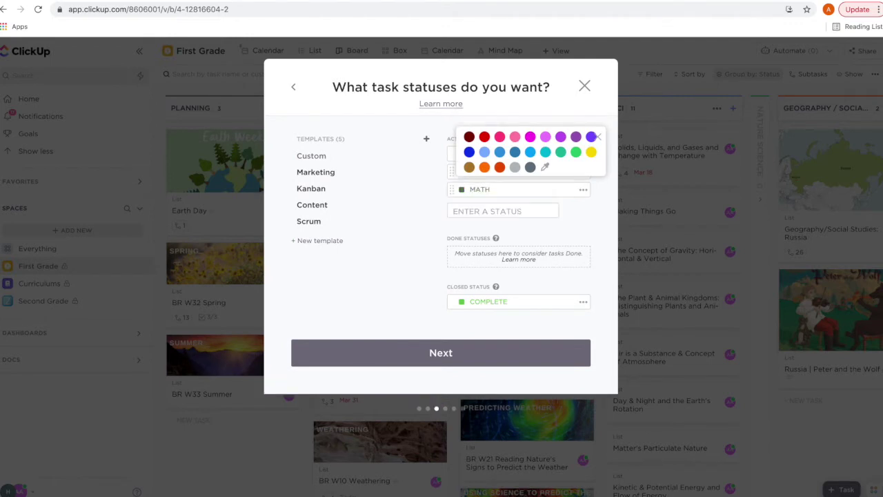
type("BLOSSOM ADN")
key("BackSpace")
type("ND ROOT")
key("Return")
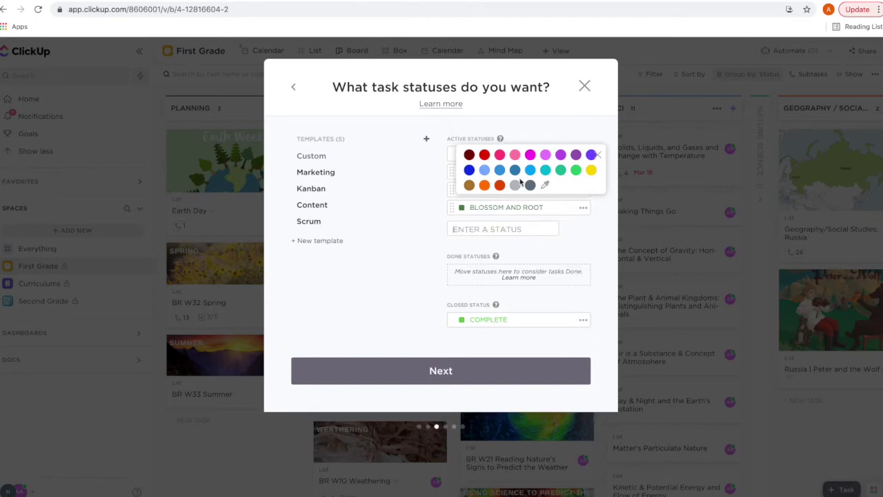
- Make the BLOSSOM AND ROOT status light blue
left_click(578, 209)
left_click(582, 208)
left_click(582, 208)
left_click(582, 209)
left_click(602, 249)
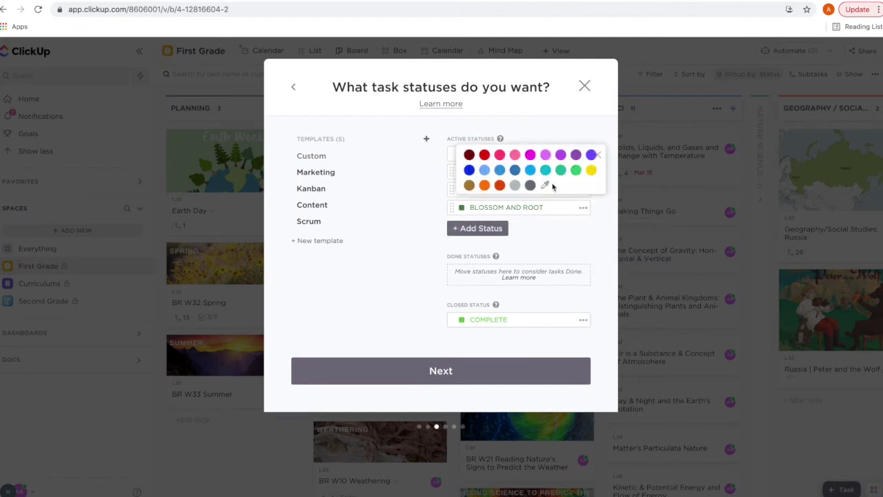
left_click(484, 169)
left_click(563, 242)
- Make the MATH status yellow and the SCIENCE status green
left_click(583, 191)
left_click(610, 230)
left_click(590, 151)
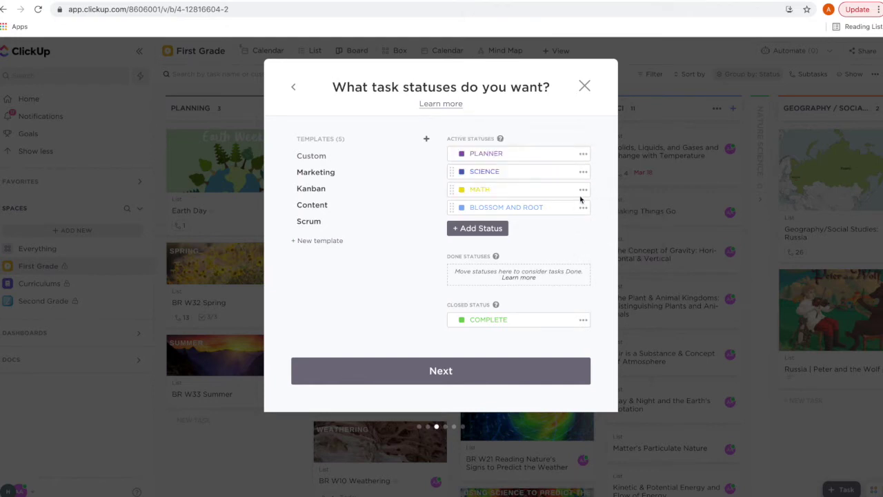
left_click(583, 171)
left_click(601, 210)
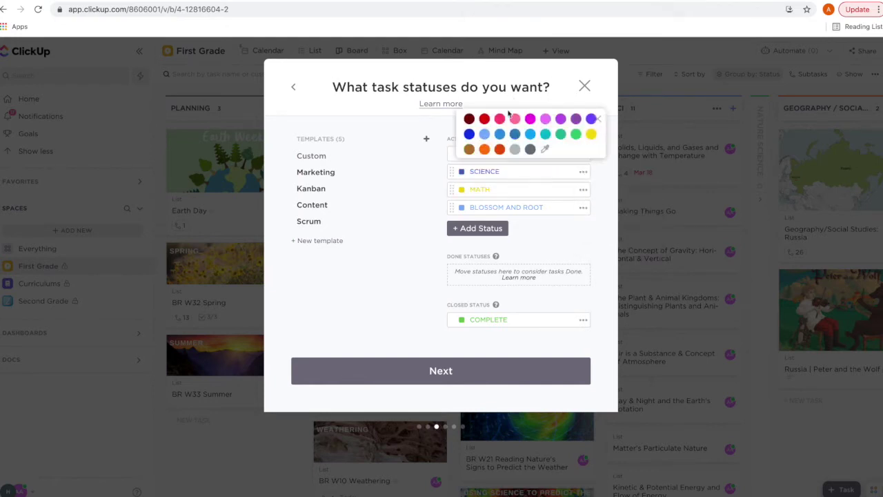
left_click(561, 134)
left_click(565, 255)
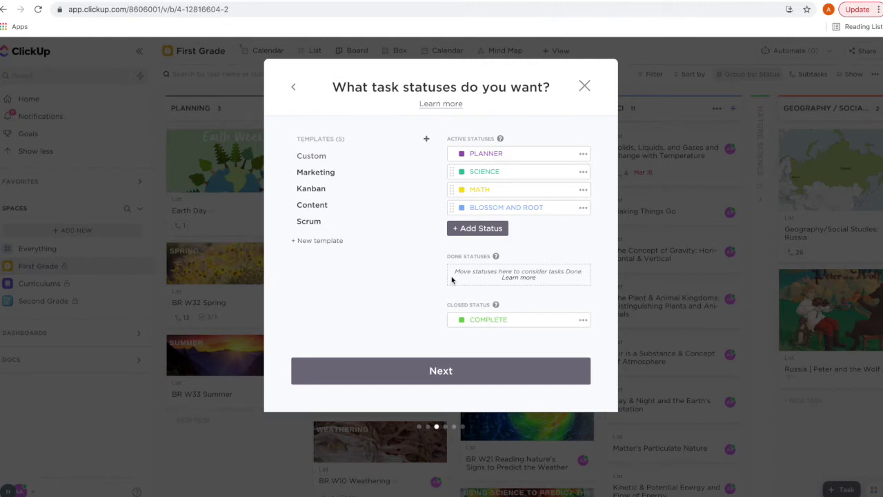
left_click(481, 230)
- Add MONDAY and TUESDAY statuses
type("Monday")
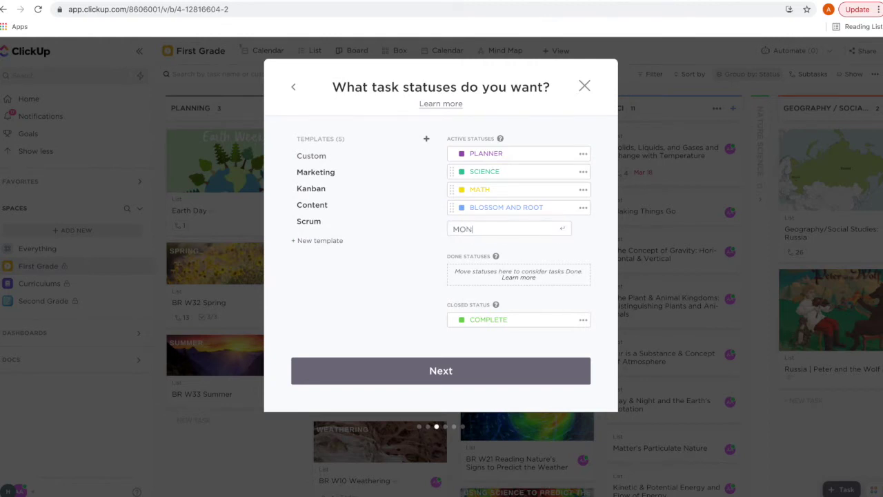
key("Return")
type("Tuesday")
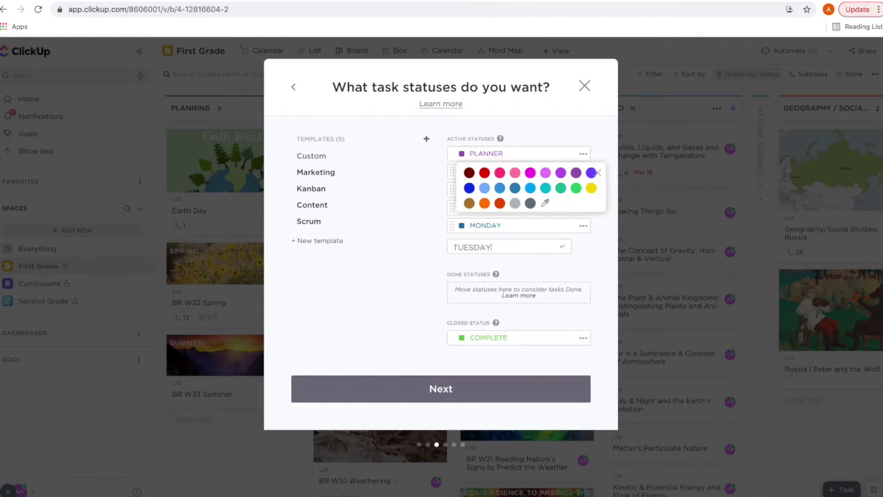
key("Return")
left_click(420, 329)
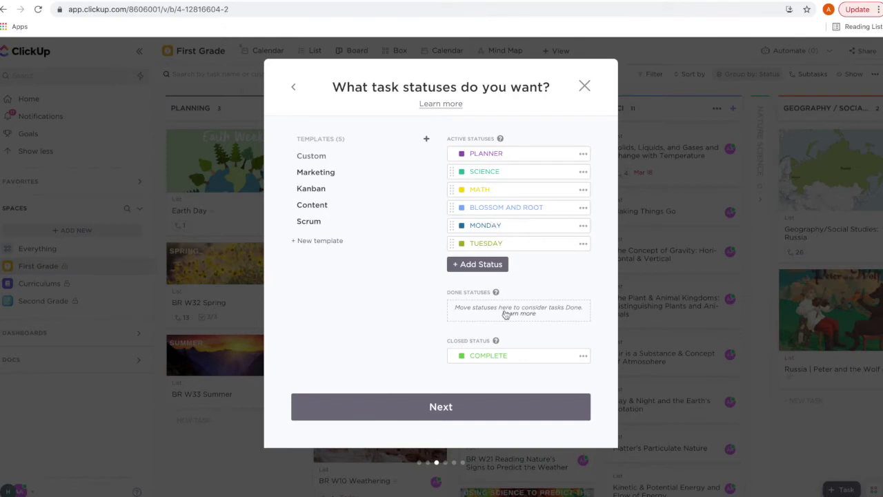
- Rename the closed COMPLETE status to DONE and continue
left_click(513, 358)
left_click_drag(487, 355, 471, 357)
type("DONE")
left_click(462, 409)
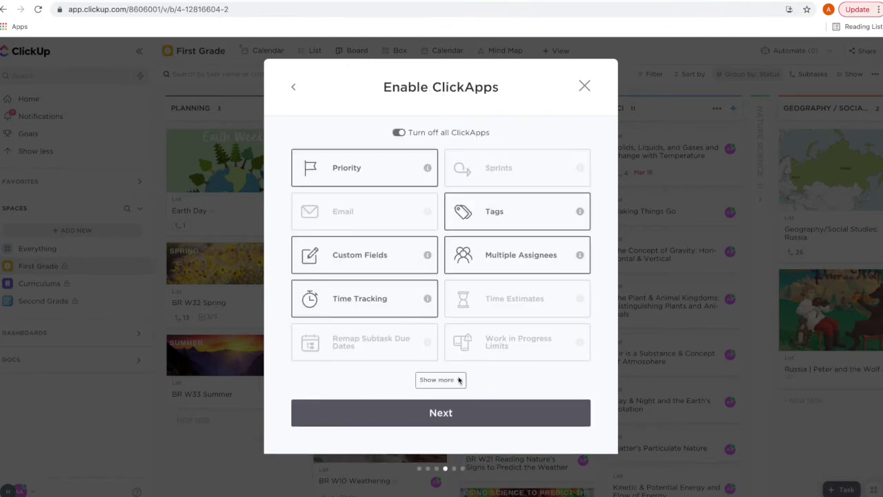
- Disable Incomplete Warning, Dependency Warning, Time Tracking, Multiple Assignees and Priority ClickApps
left_click(440, 380)
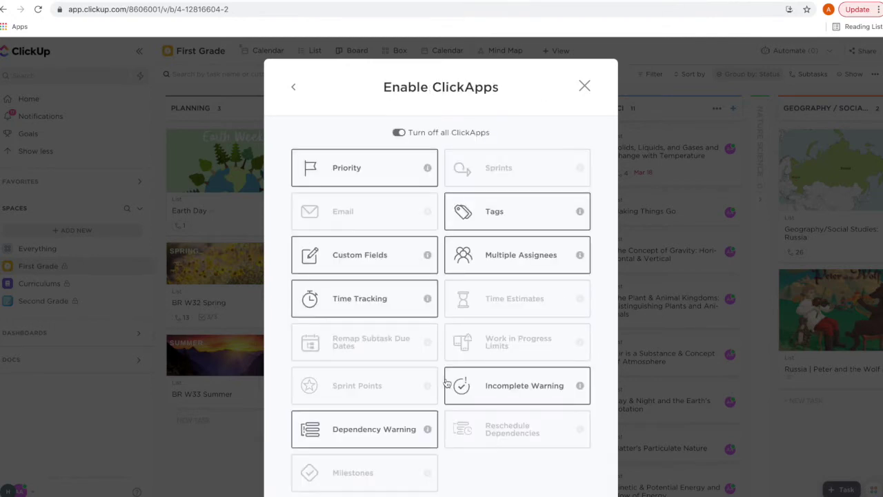
left_click(384, 429)
left_click(533, 393)
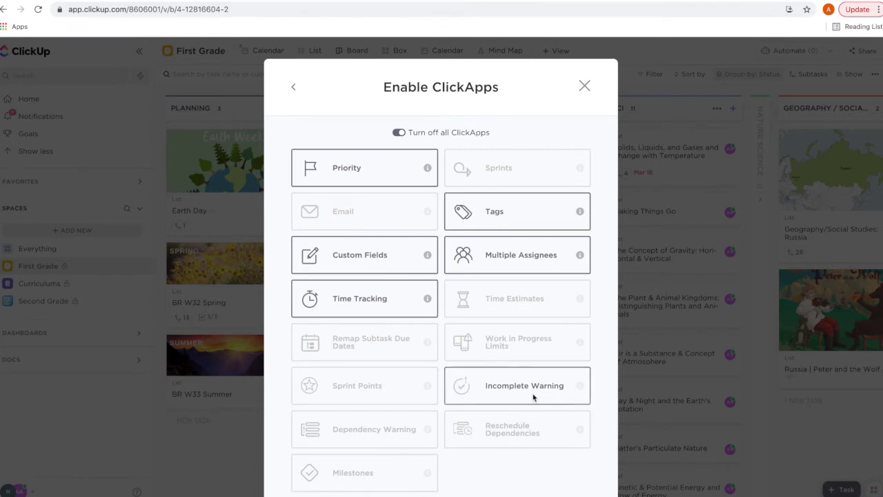
left_click(362, 310)
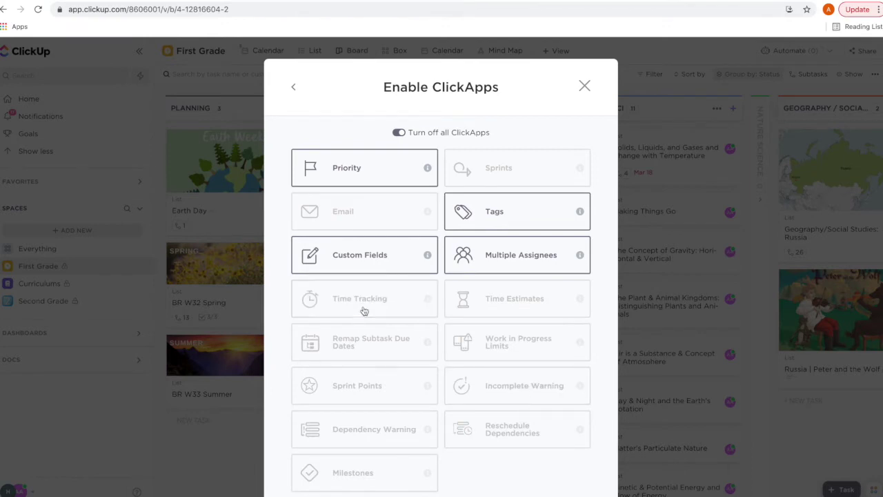
left_click(535, 268)
left_click(378, 172)
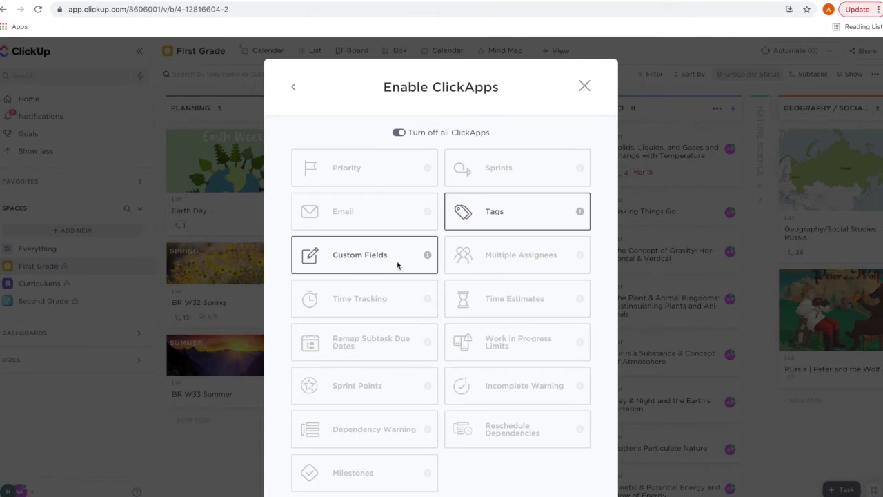
scroll(488, 407, "down", 3)
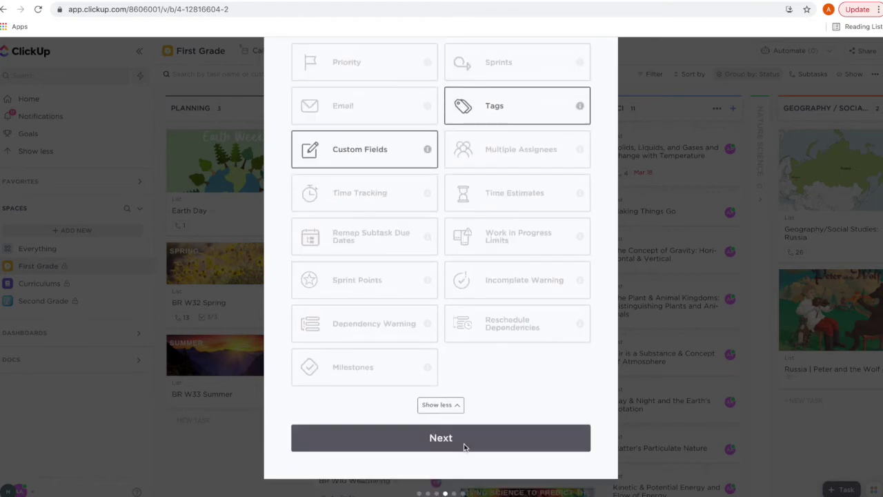
left_click(463, 447)
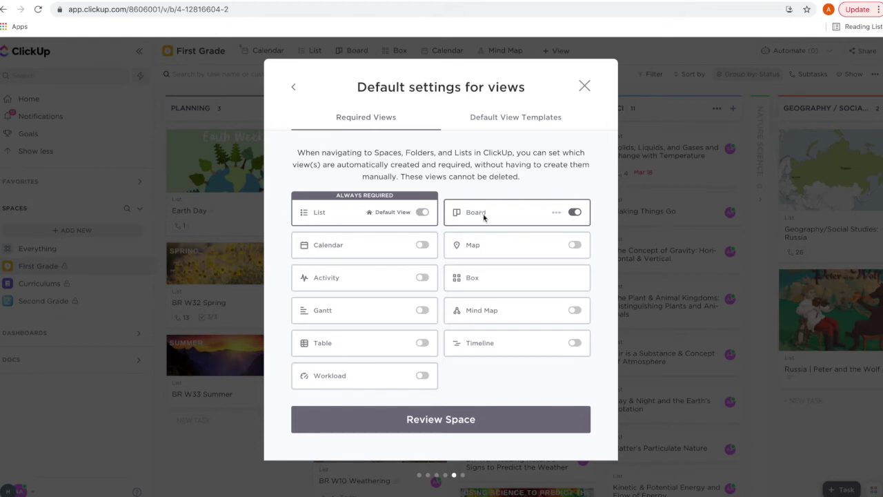
- Require the Calendar view, then review and create the Test Space
left_click(424, 246)
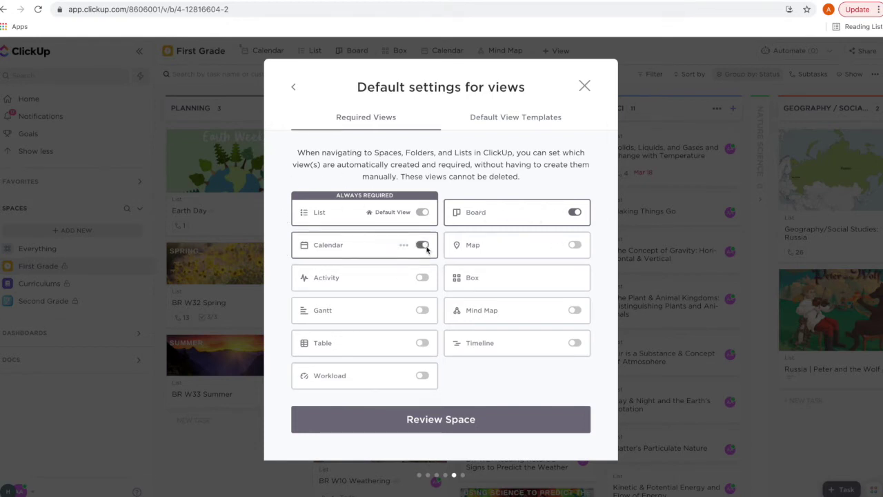
left_click(466, 425)
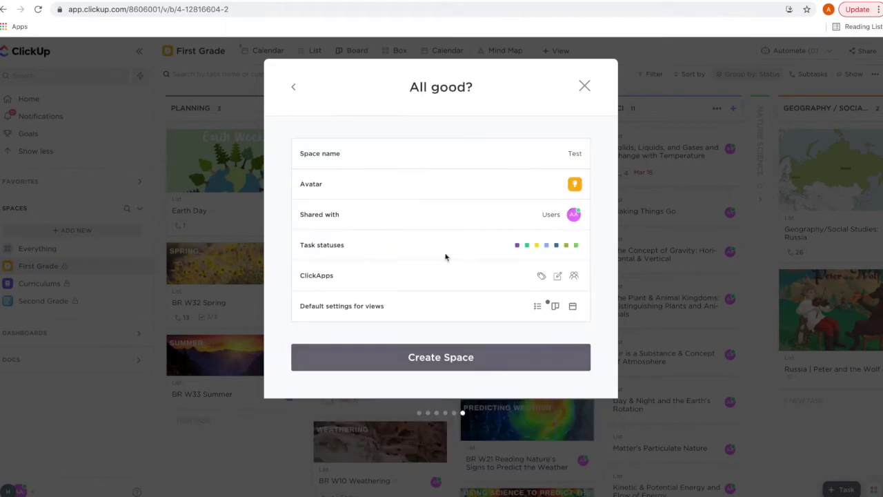
left_click(465, 357)
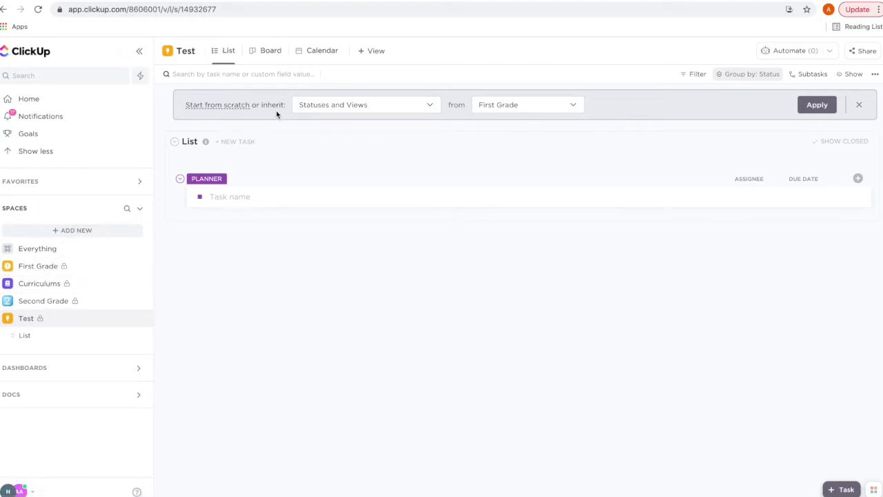
- Apply First Grade's statuses and views to the Test list
left_click(431, 107)
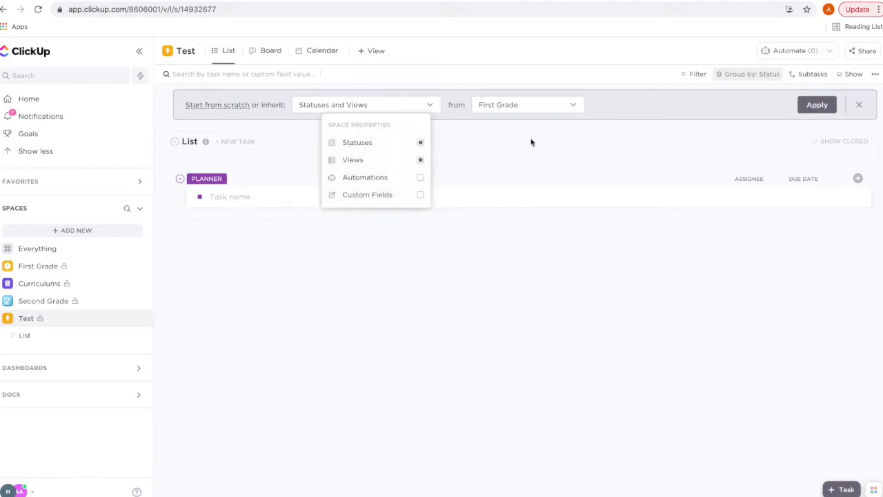
left_click(575, 104)
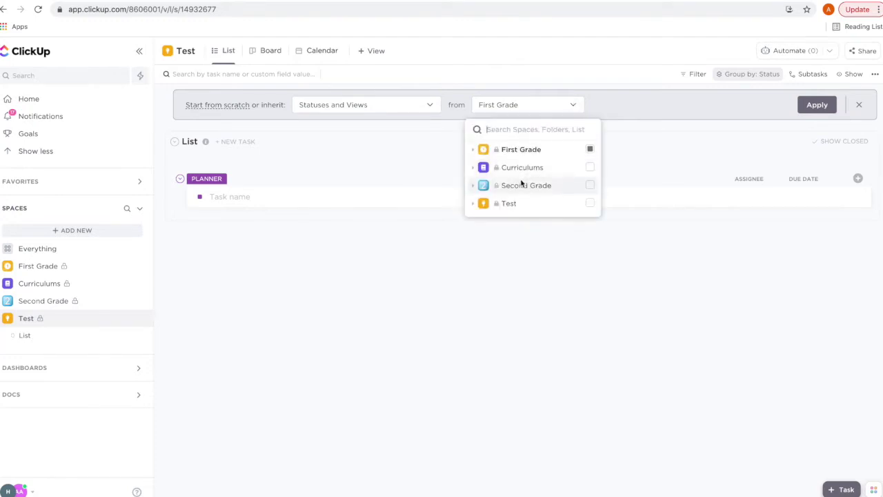
left_click(805, 137)
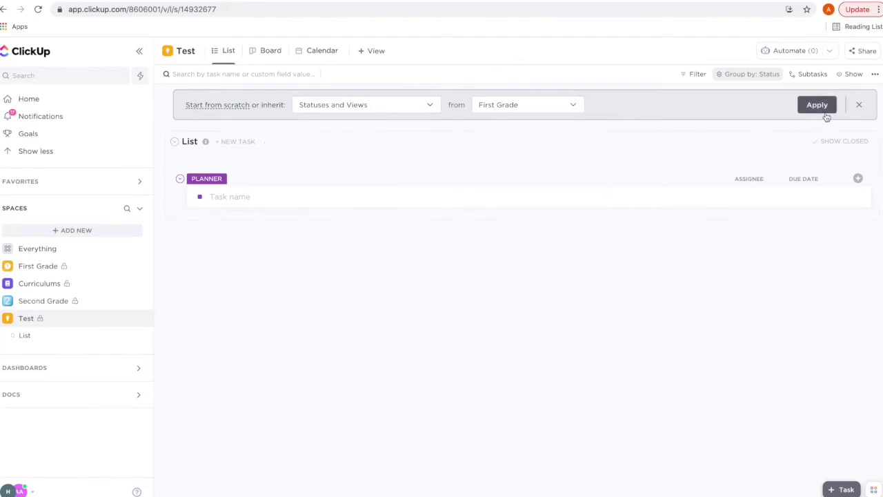
left_click(859, 105)
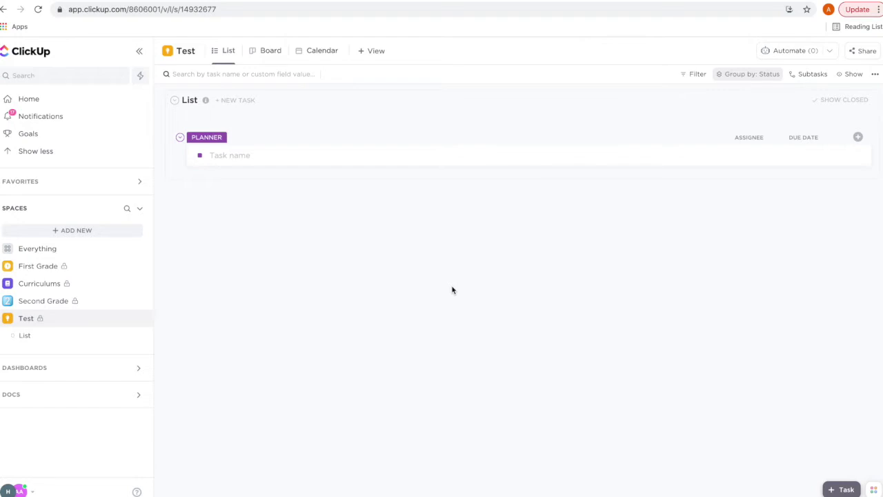
- Turn on 'Show empty statuses' in the list display options
left_click(853, 76)
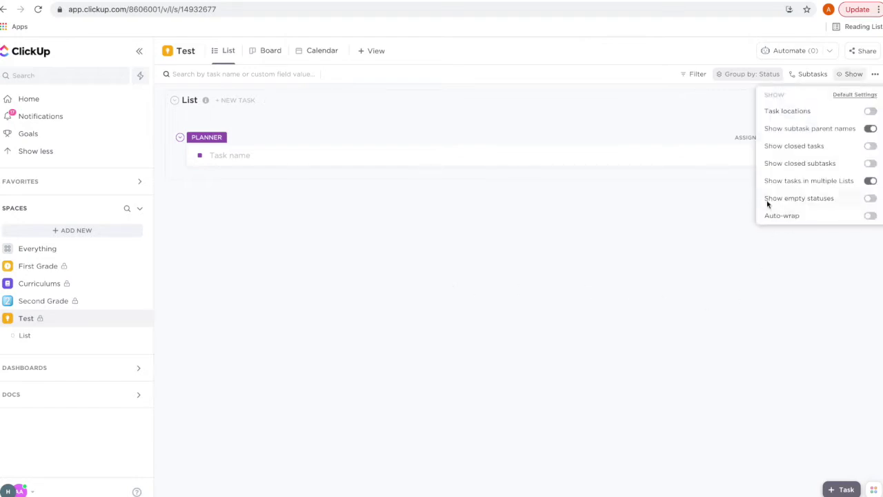
left_click(871, 199)
left_click(445, 327)
scroll(446, 327, "down", 3)
scroll(446, 327, "up", 3)
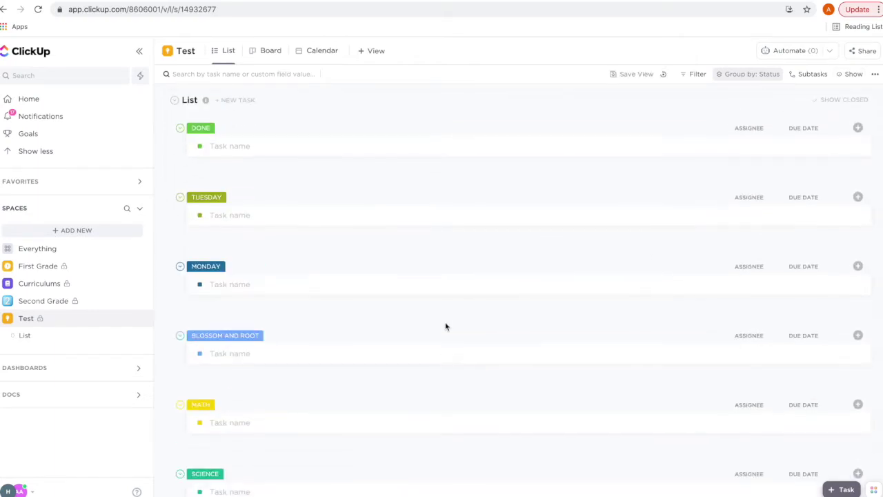
left_click(272, 53)
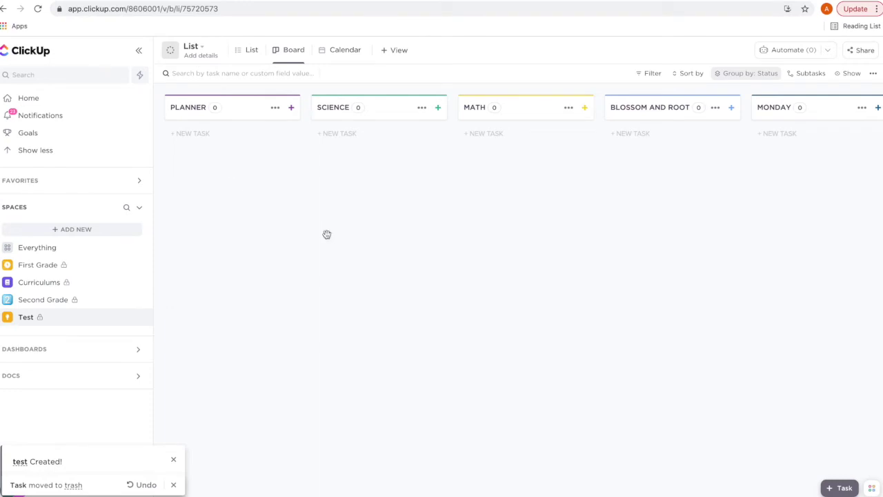
- Scroll through the board's PLANNER-to-DONE columns, cancelling an extra status column
scroll(368, 236, "right", 3)
scroll(369, 237, "right", 3)
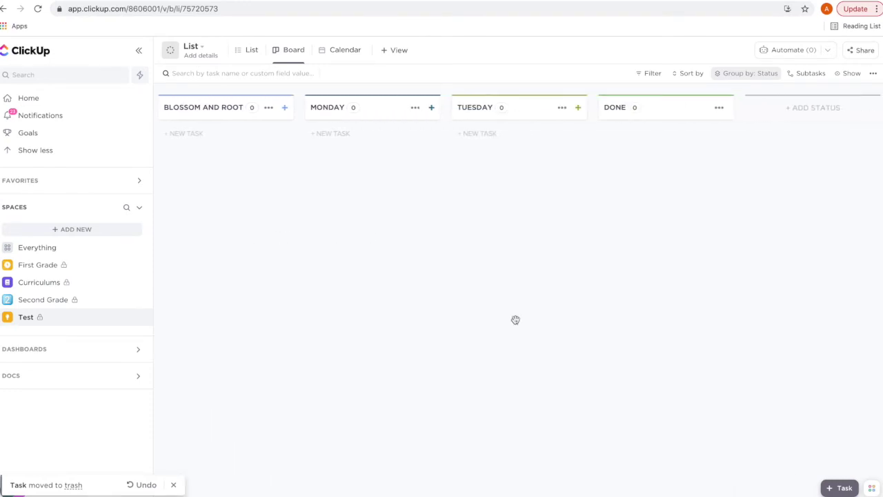
left_click(814, 108)
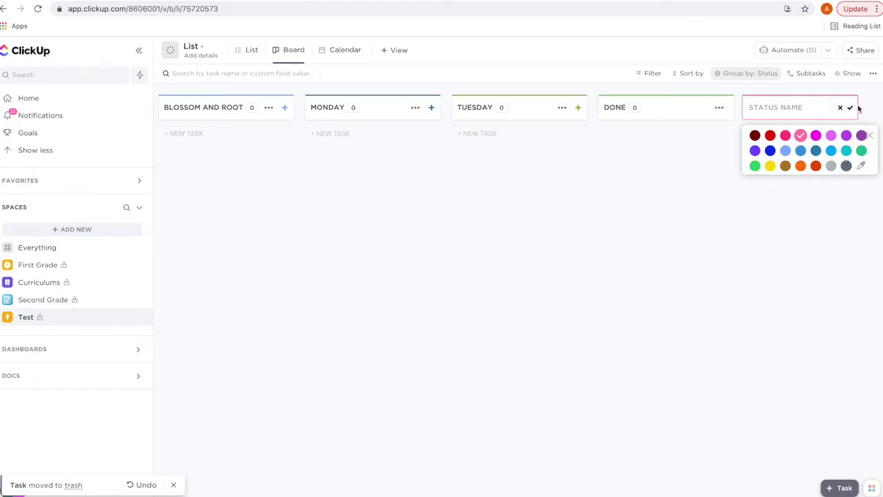
left_click(842, 108)
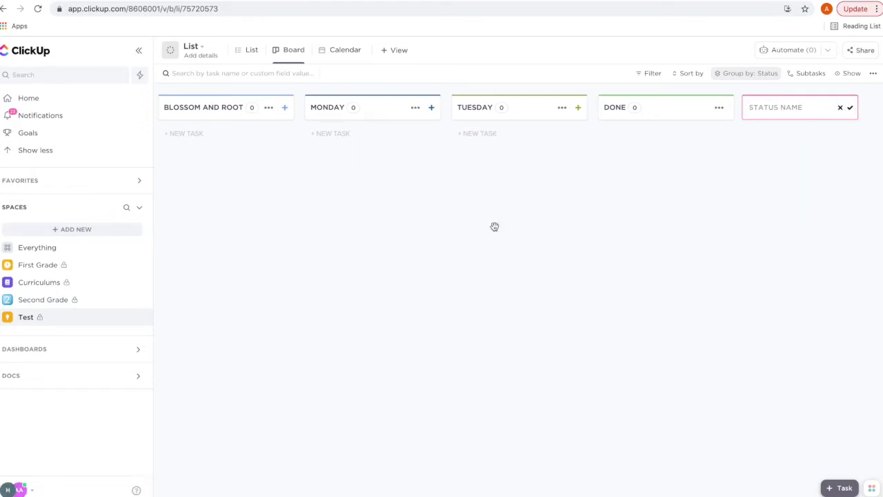
left_click(841, 109)
scroll(536, 175, "left", 7)
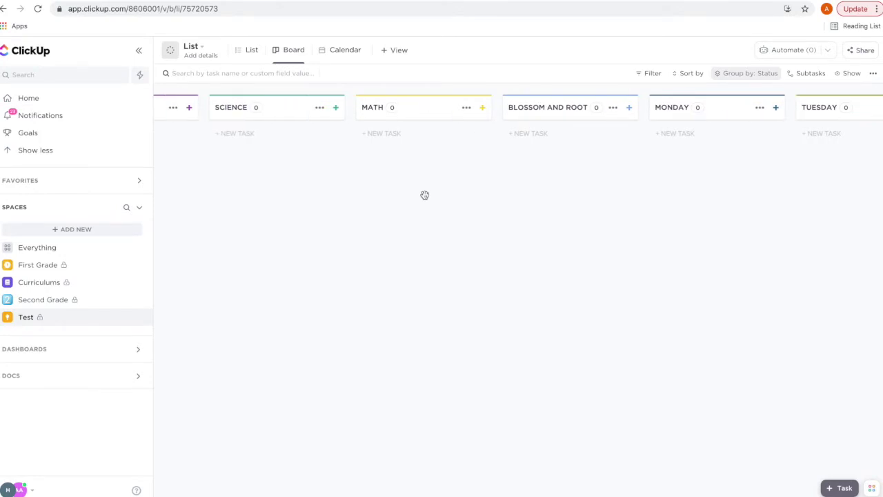
- Add tasks 'Test', 'test', 'test' and 'test' to the PLANNER column
left_click(192, 134)
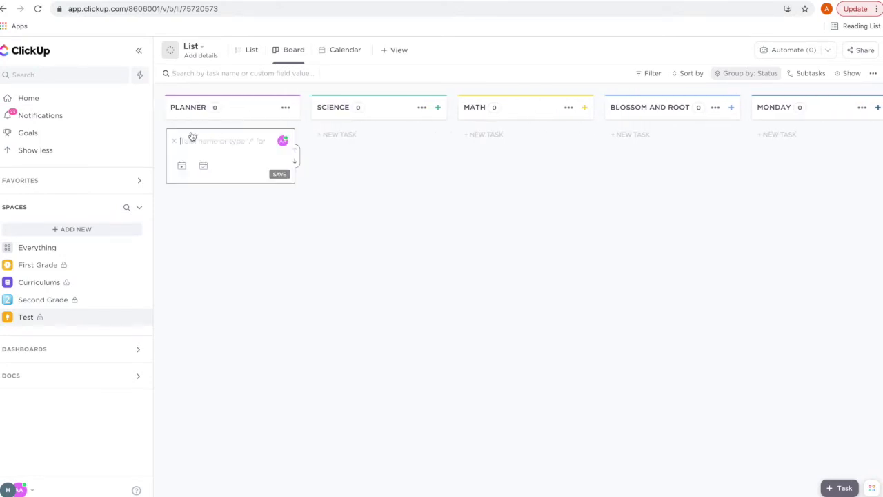
type("Test")
key("Return")
type("test")
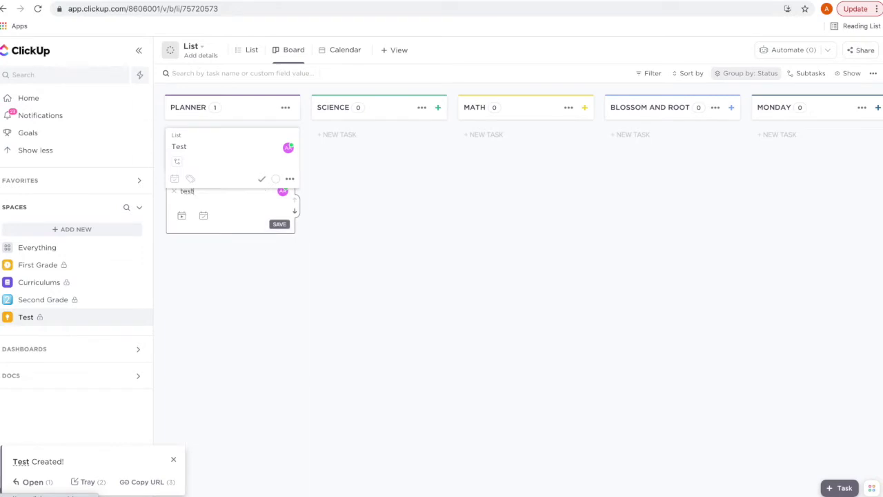
key("Return")
type("test")
key("Return")
type("test")
key("Return")
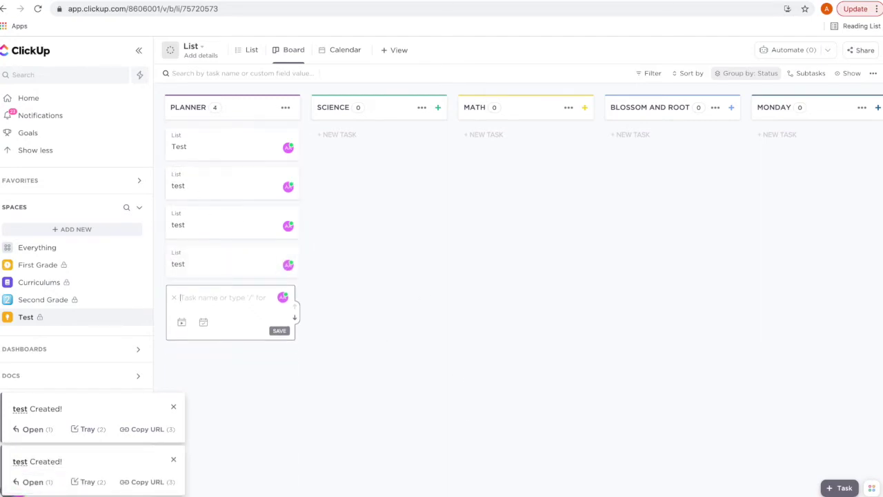
- Open the Test task's details and return to the board
mouse_move(213, 150)
left_click(212, 155)
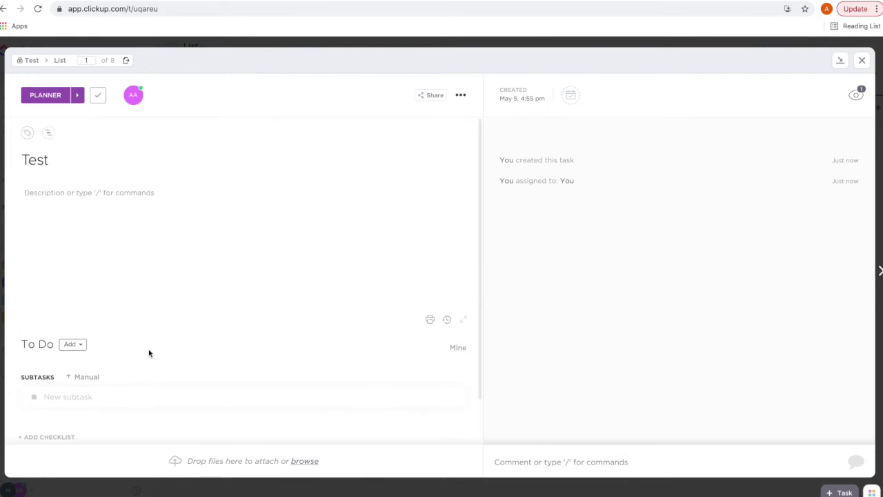
left_click(862, 60)
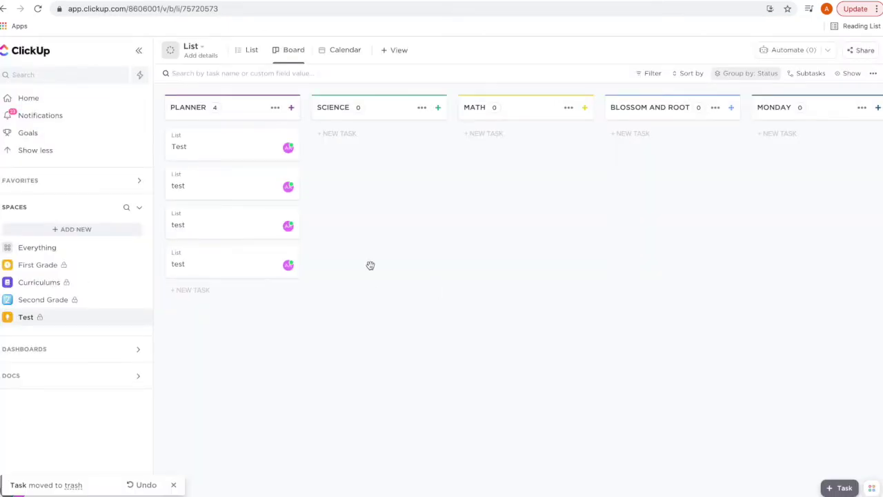
- Add a 'Spring' task under the SCIENCE column, open its details, and advance its status to MATH
left_click(343, 134)
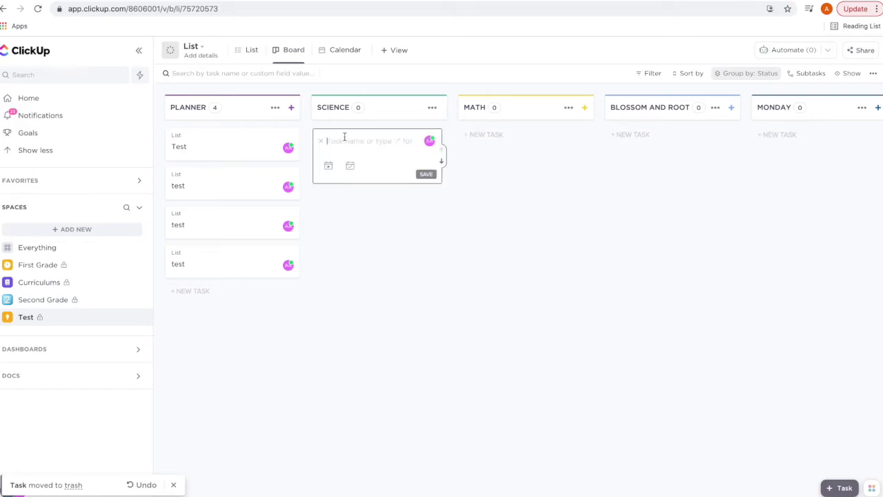
type("Spring")
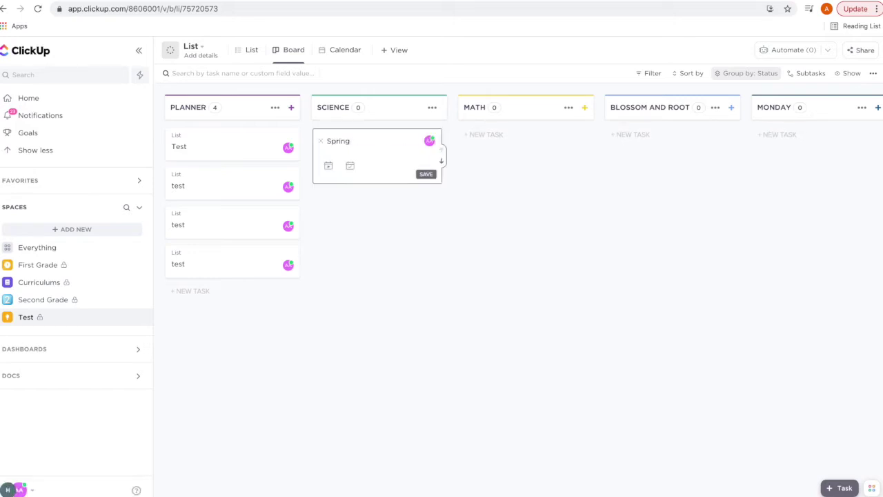
left_click(426, 174)
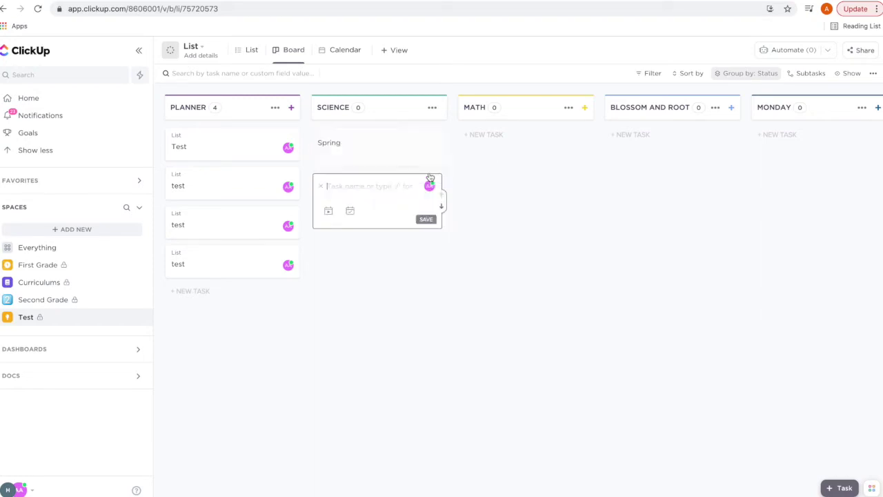
left_click(361, 141)
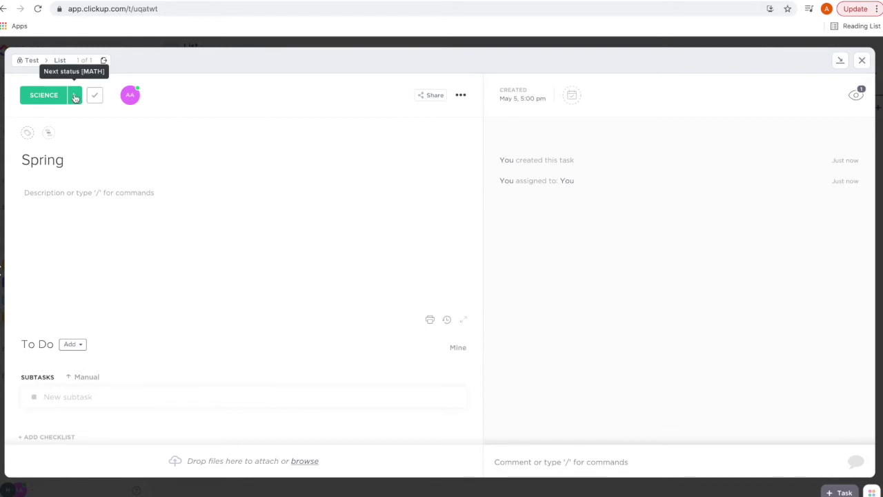
left_click(74, 97)
- Review the status list, keeping MATH, and the date picker without setting any dates
left_click(38, 95)
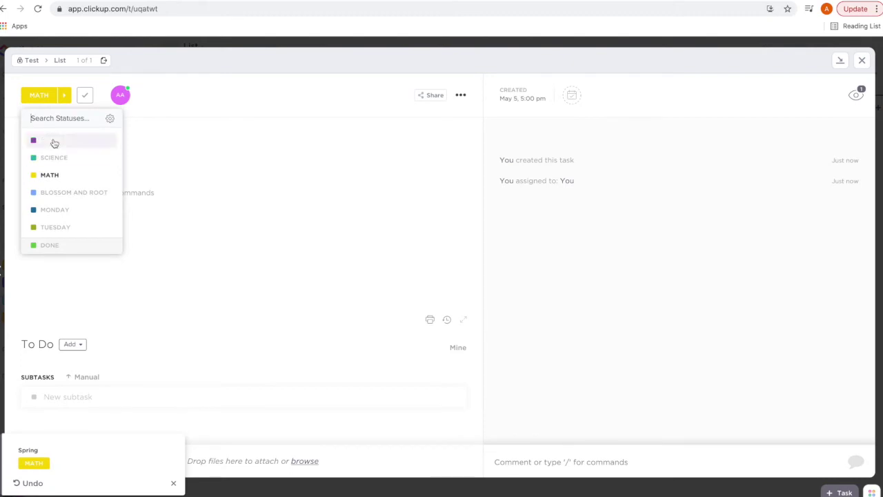
left_click(158, 140)
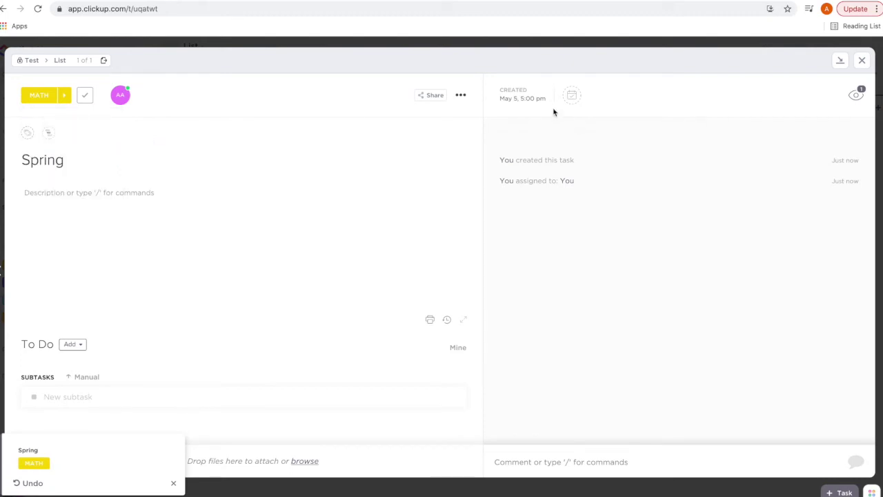
left_click(572, 95)
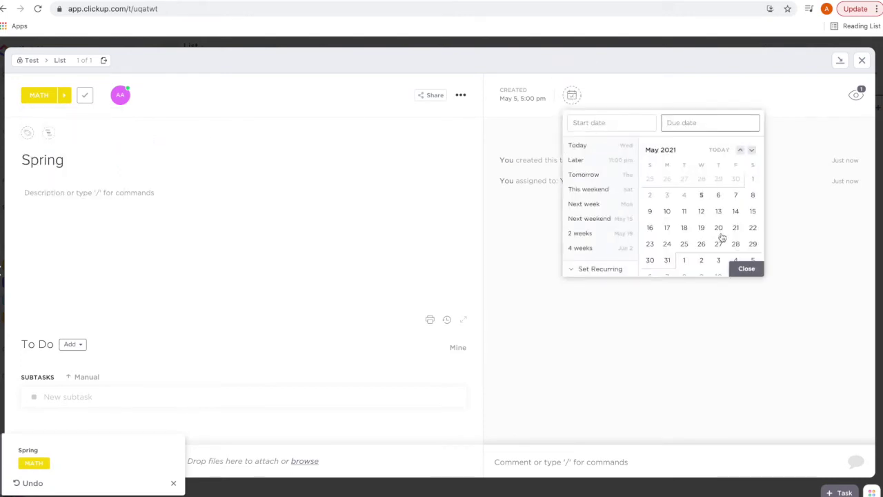
left_click(354, 153)
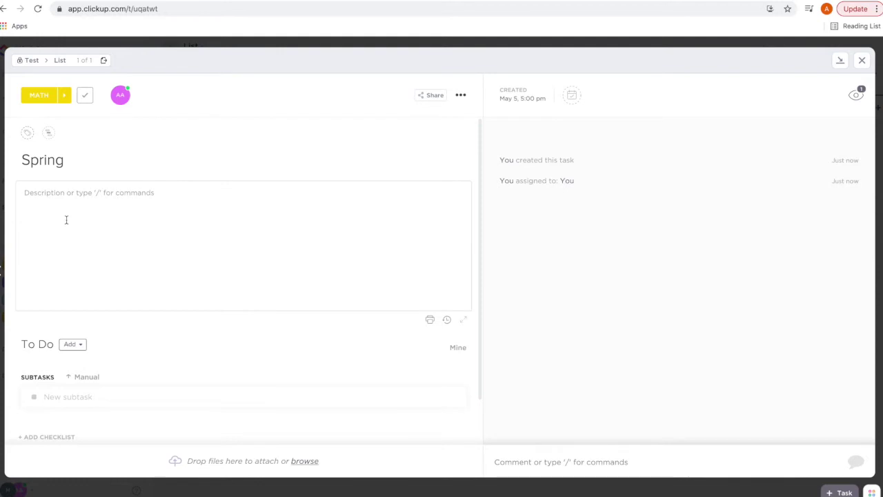
- Look over the task's Attachments add options, then switch to Finder for an image
scroll(66, 219, "down", 2)
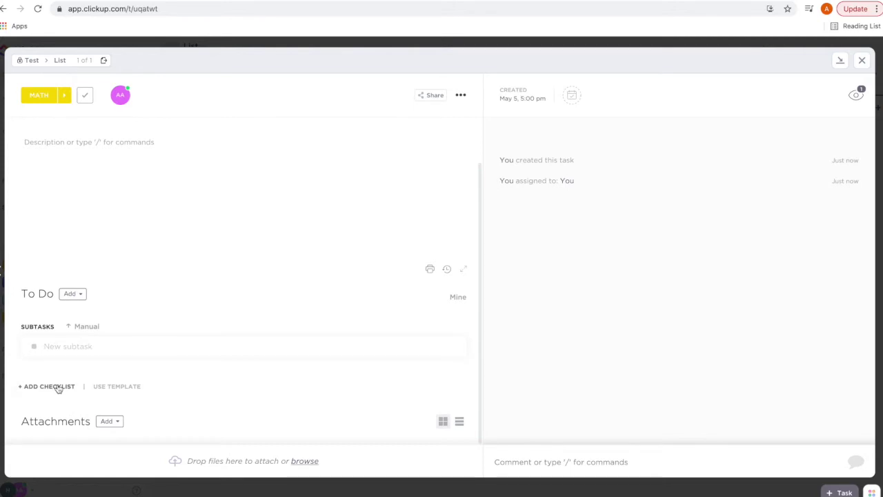
left_click(119, 426)
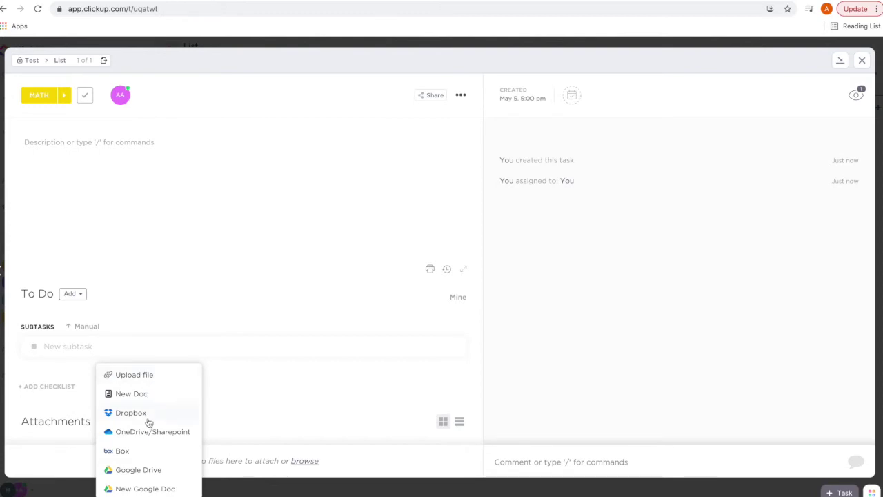
left_click(247, 398)
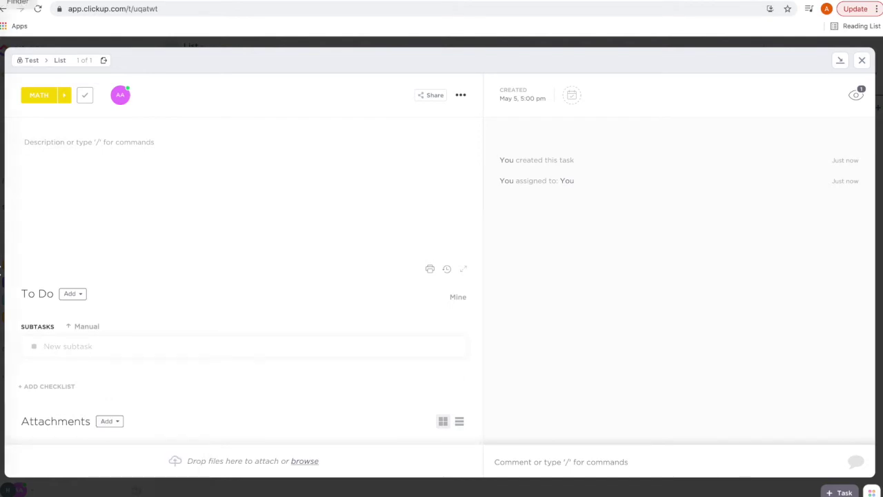
key("super+Tab")
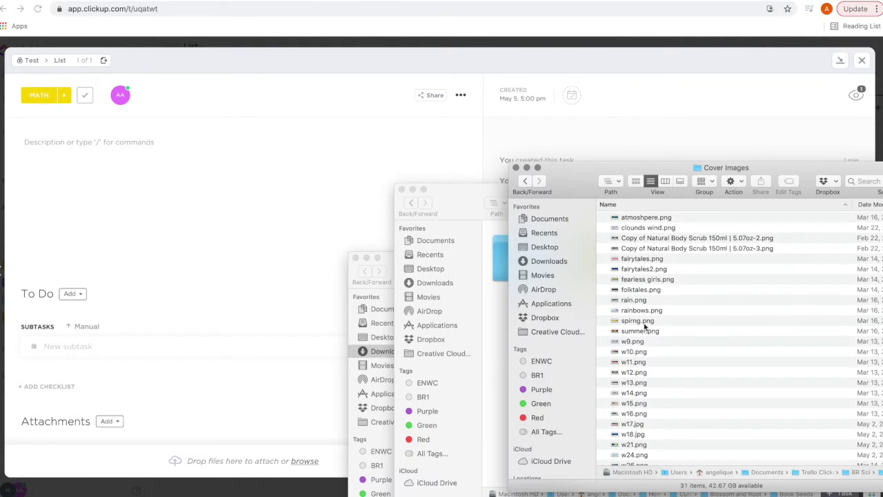
- Attach spirng.png to the Spring task, then close and reopen its details
left_click_drag(645, 326, 124, 419)
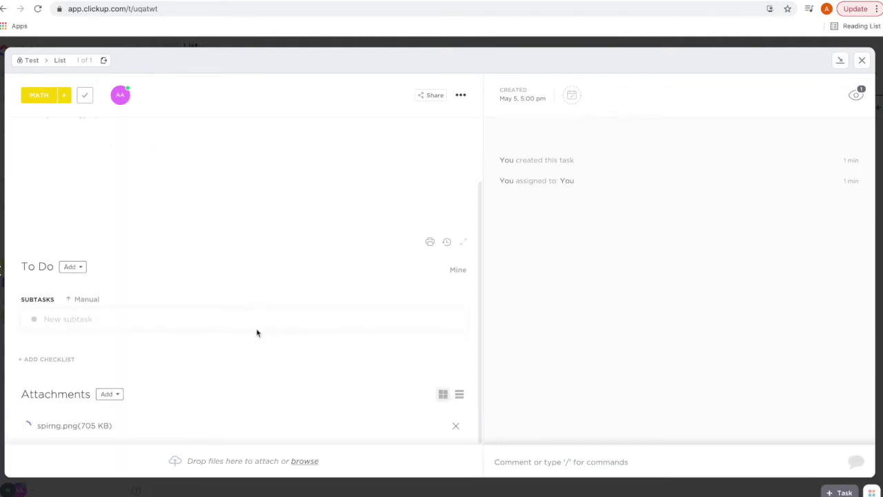
key("Escape")
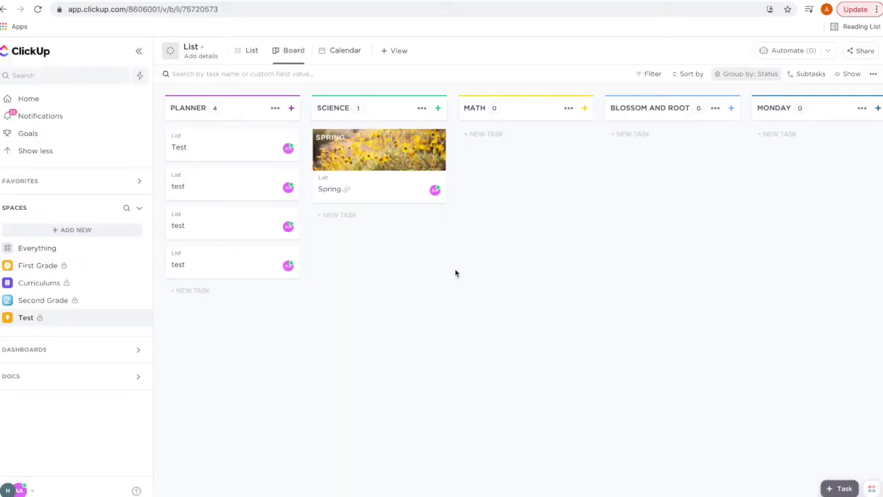
left_click(367, 146)
- Attach the Book_Seeds-_The_Three_Sunflowers_(1).pdf to the task and start editing its description
key("super+Tab")
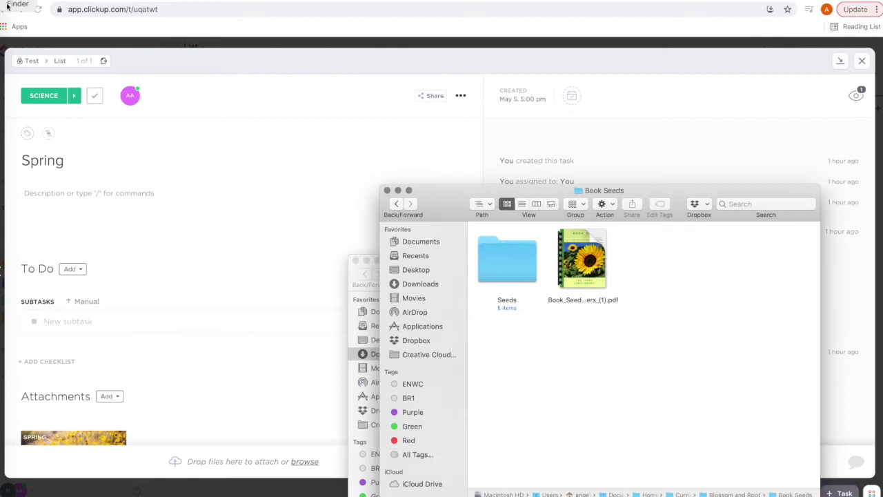
left_click_drag(585, 257, 142, 357)
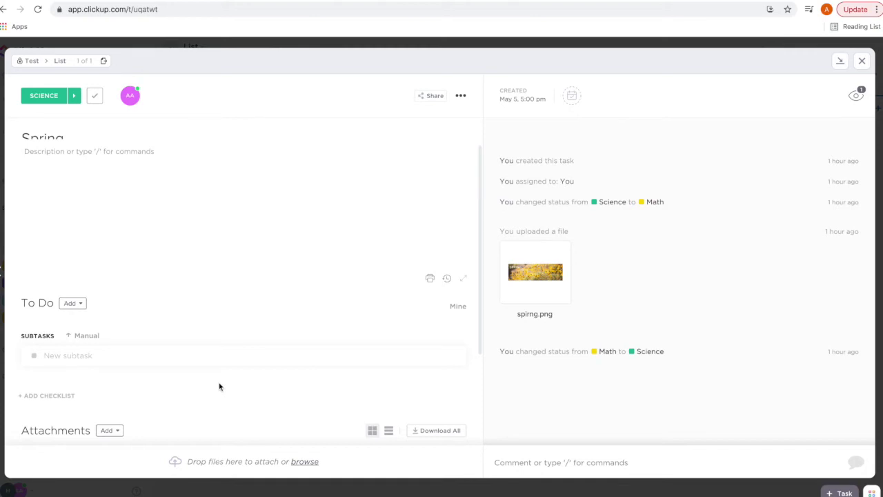
scroll(220, 386, "down", 1)
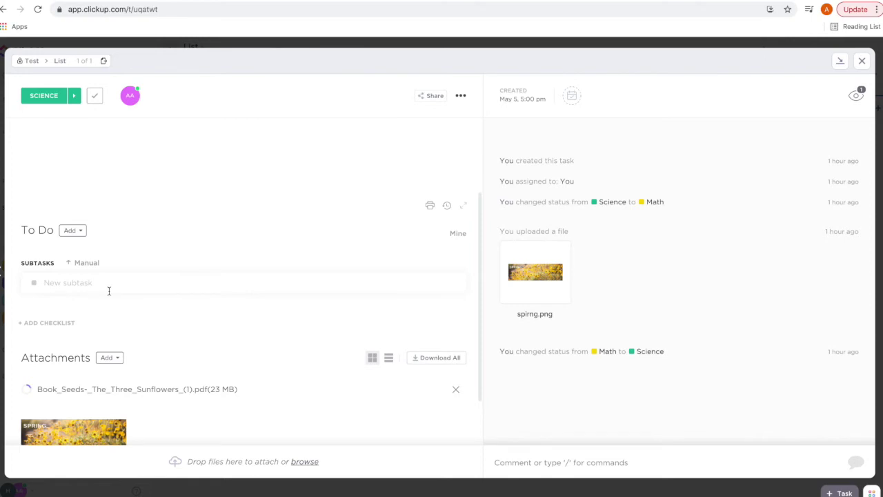
left_click(32, 141)
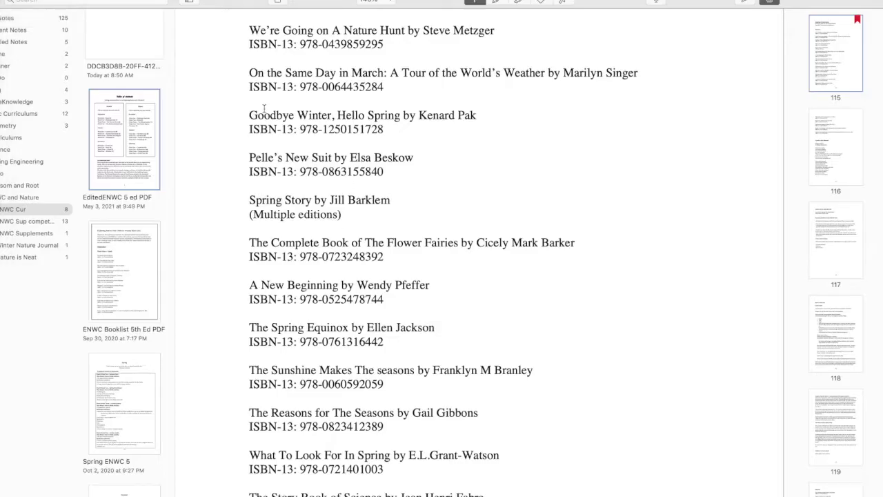
- Select the 'Goodbye Winter, Hello Spring by Kenard Pak' line in the booklist PDF
left_click_drag(249, 115, 481, 120)
key("ctrl+c")
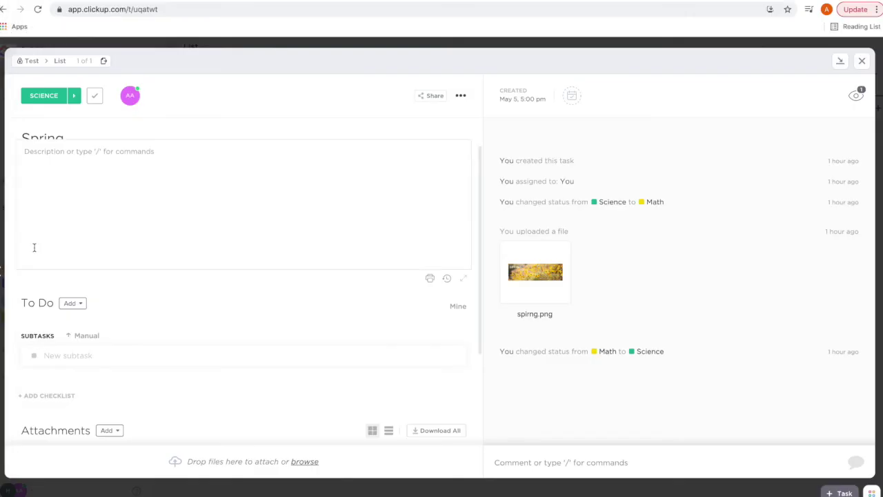
- Add a subtask with the pasted 'Goodbye Winter, Hello Spring' book title
left_click(82, 353)
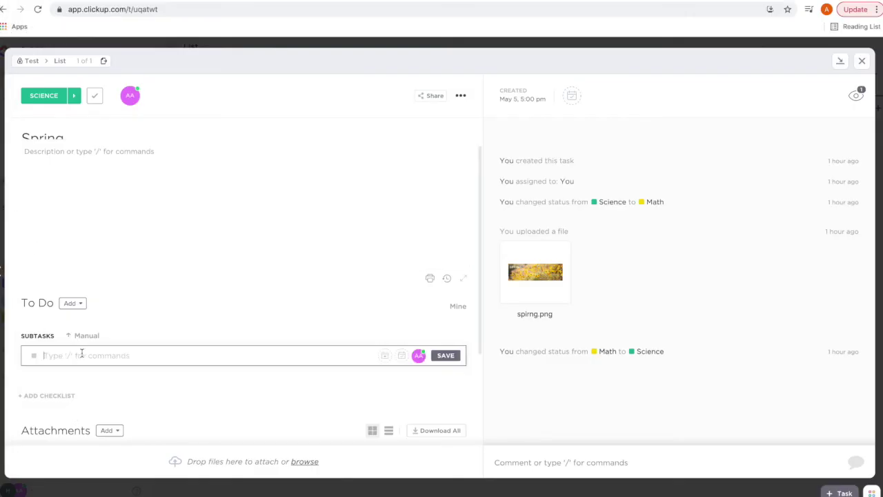
key("ctrl+v")
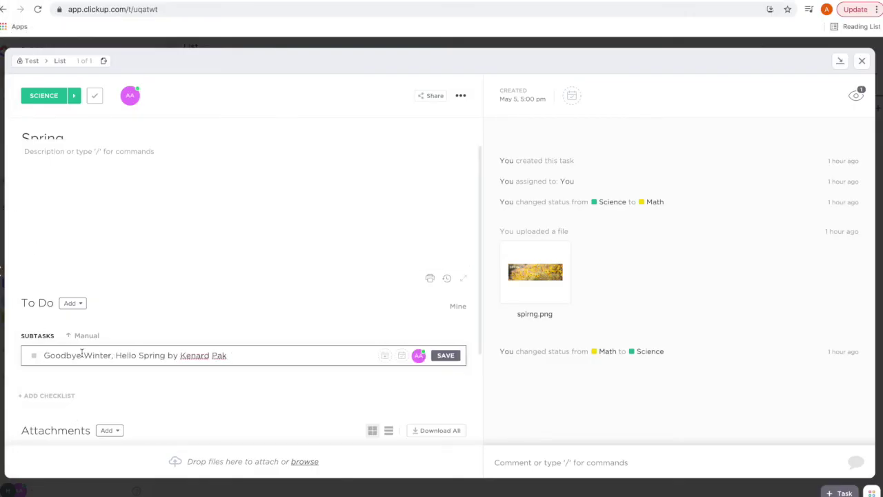
key("Return")
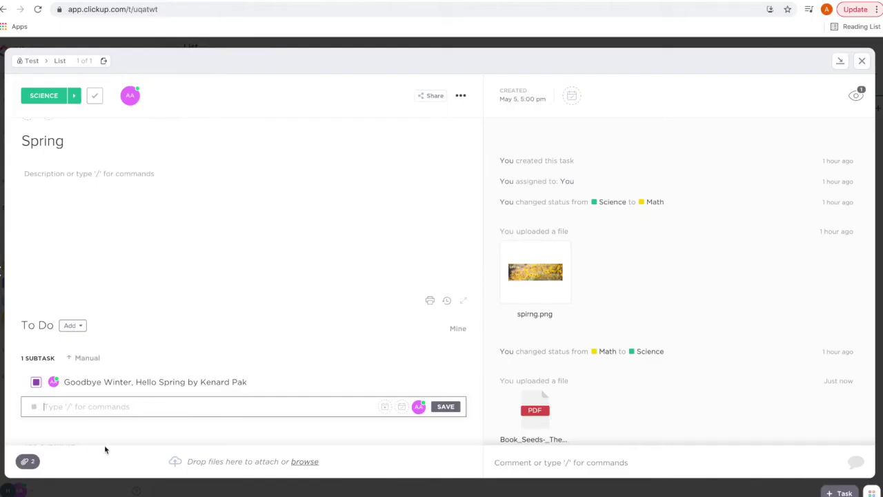
- Add a subtask with 'The Science of Spring!' video title followed by its YouTube link
type("https://www.youtube.com/watch?v=qaZ2CICGuL8")
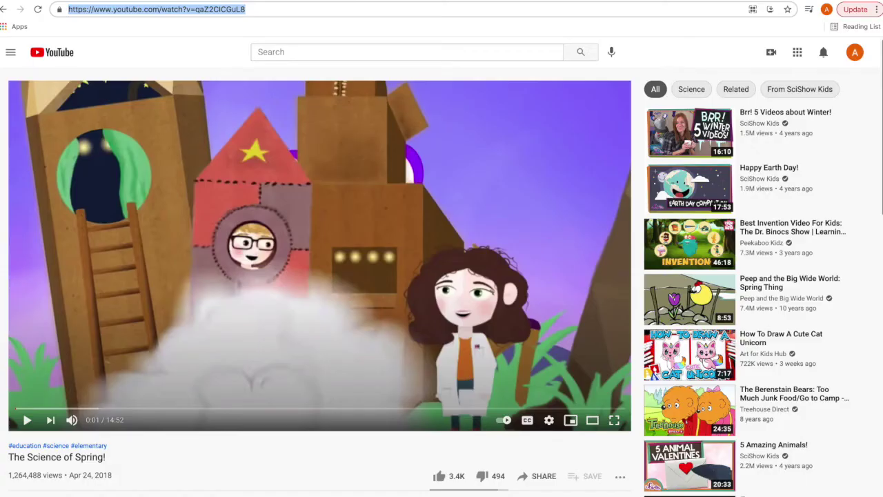
left_click_drag(114, 457, 10, 454)
key("ctrl+c")
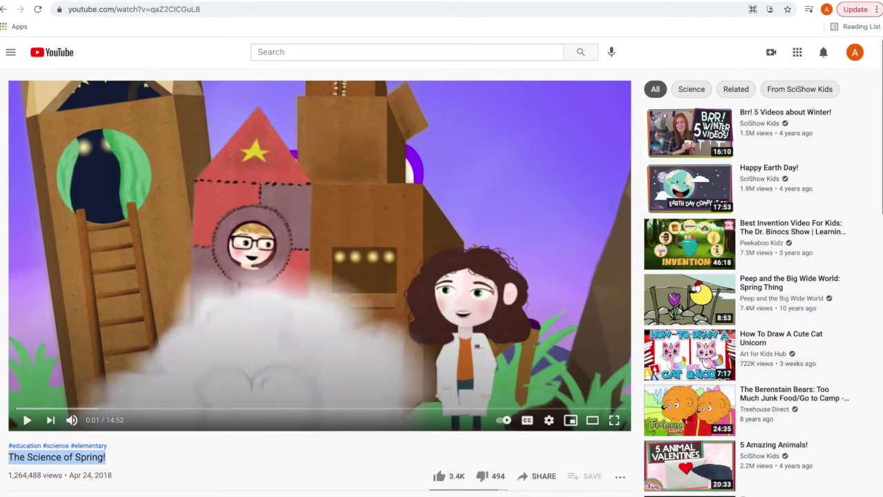
left_click(244, 2)
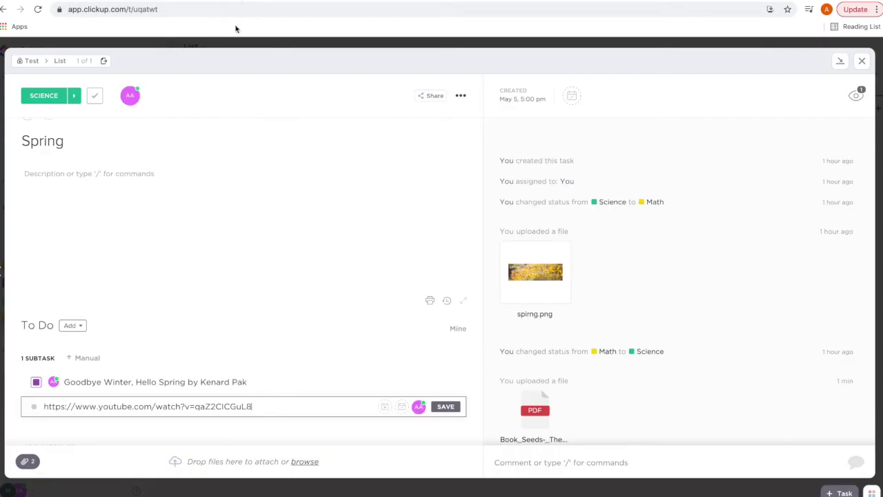
left_click(45, 405)
key("ctrl+v")
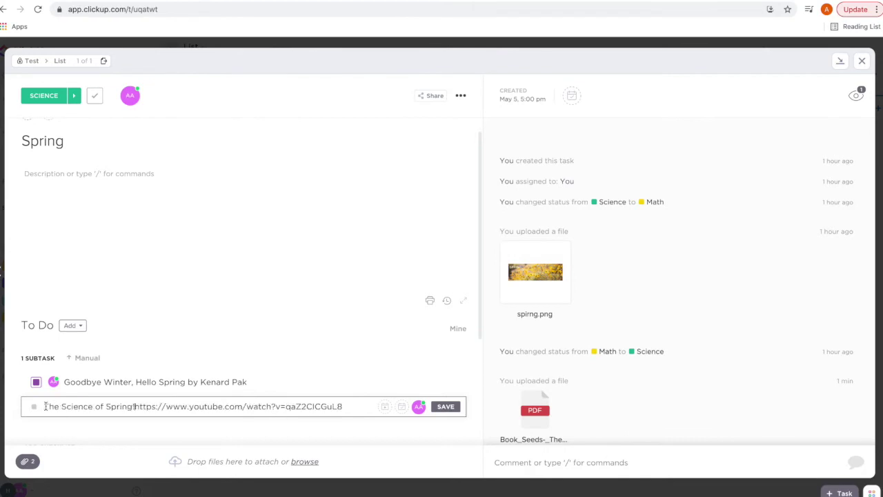
key("Return")
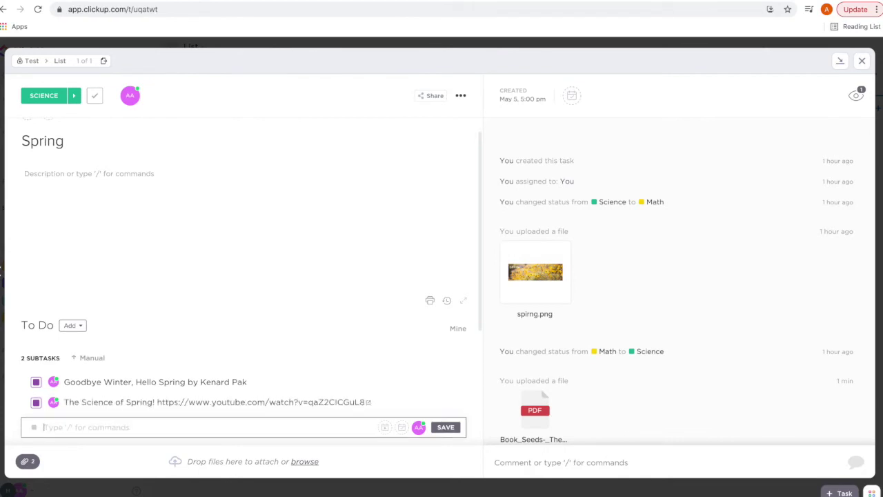
- Add 'Plant wildflowers' as the third subtask
type("Plaant wildflowers")
key("Return")
scroll(205, 294, "down", 2)
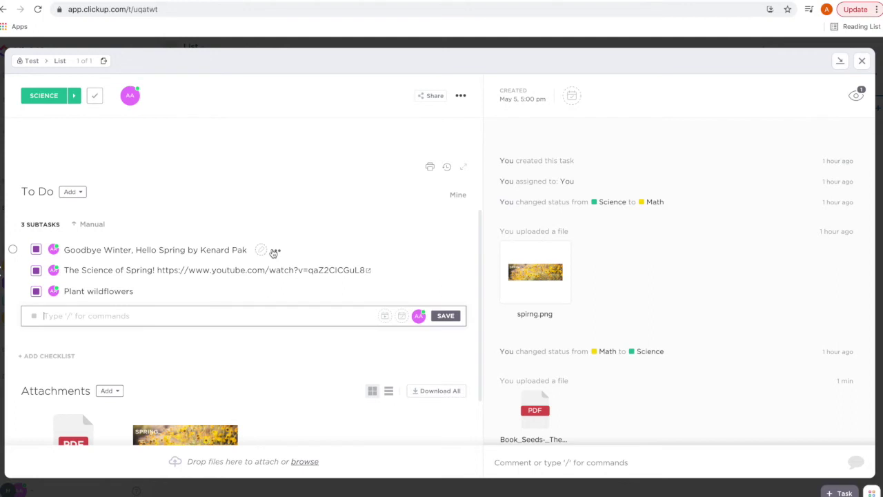
- Tag the subtasks: read on Goodbye Winter, video on the video link, activity on Plant wildflowers
left_click(275, 252)
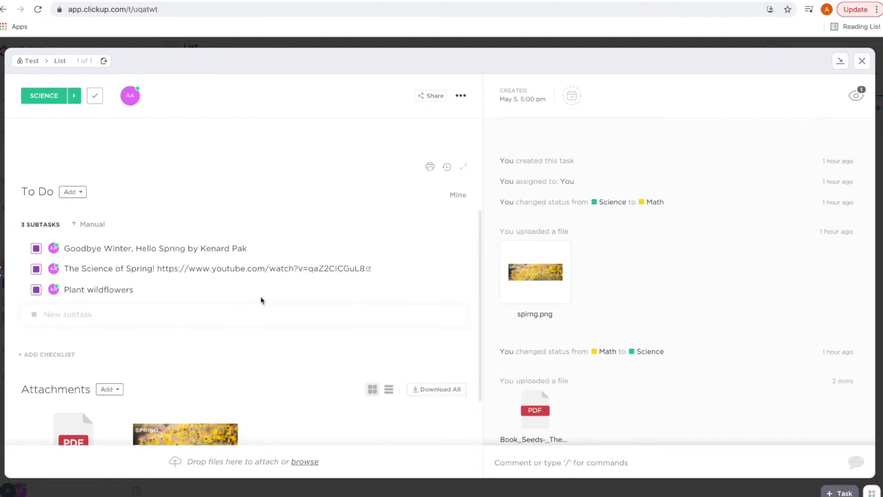
left_click(277, 250)
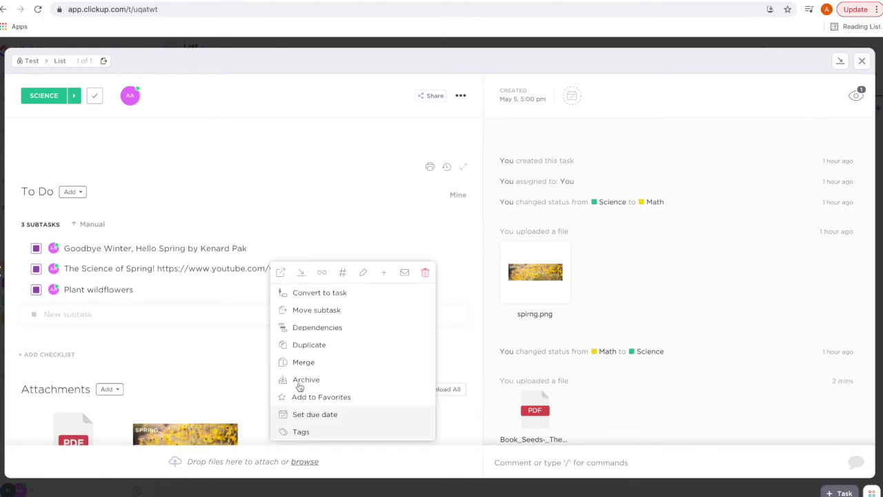
left_click(301, 433)
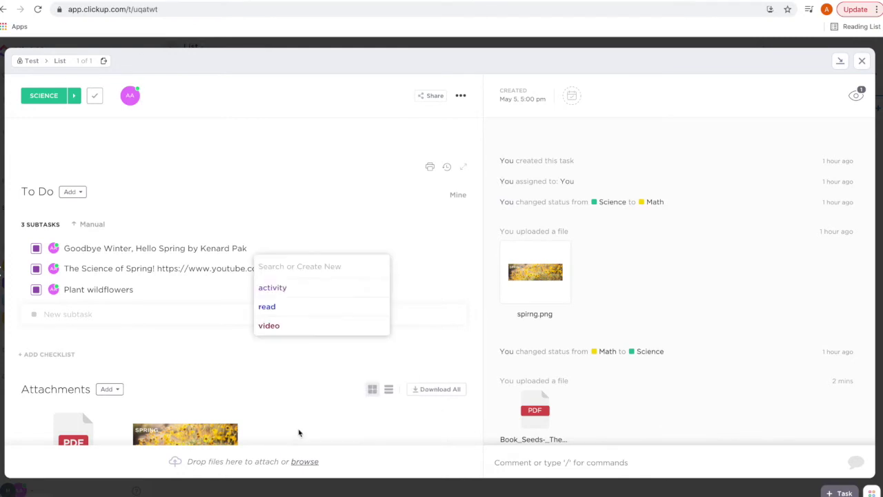
left_click(283, 308)
left_click(215, 289)
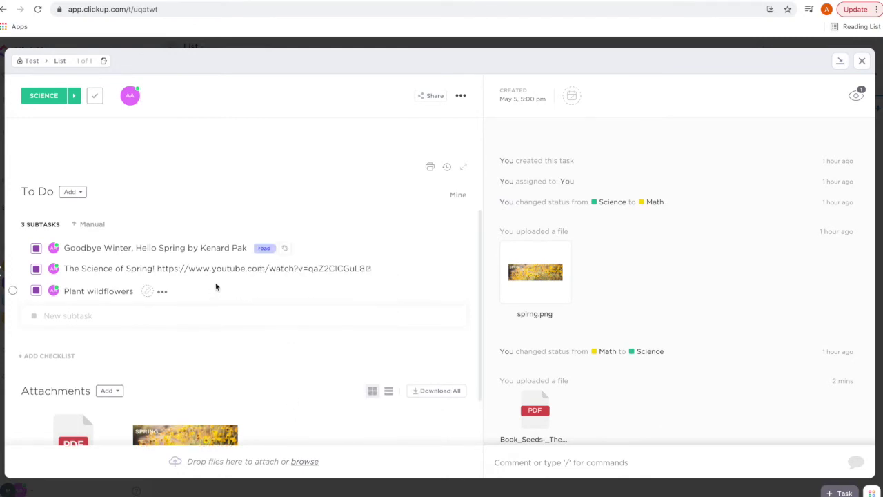
left_click(400, 271)
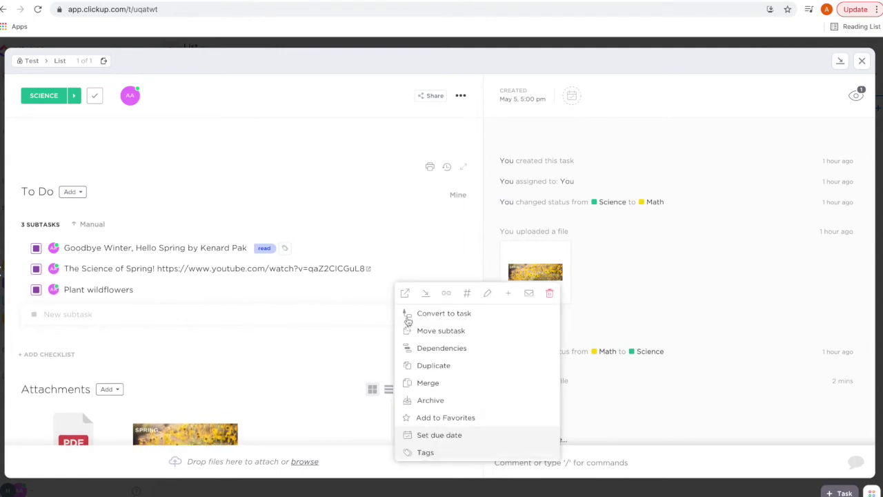
left_click(438, 450)
left_click(395, 345)
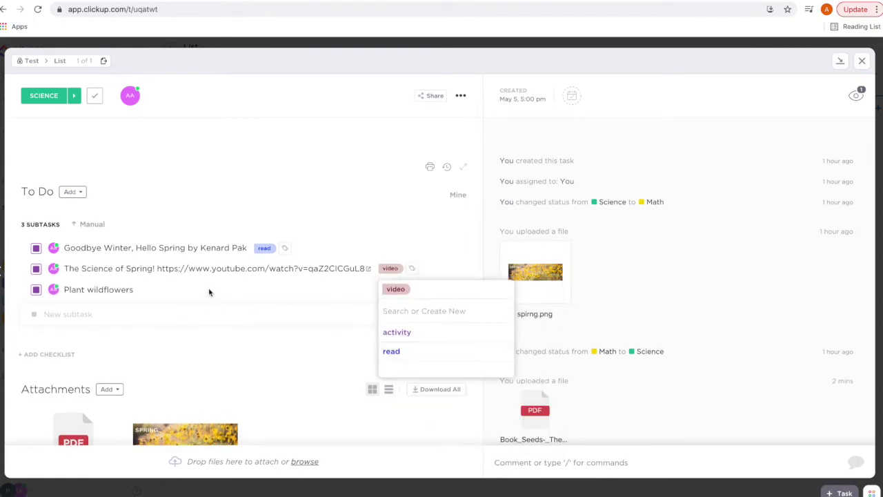
left_click(214, 302)
left_click(162, 296)
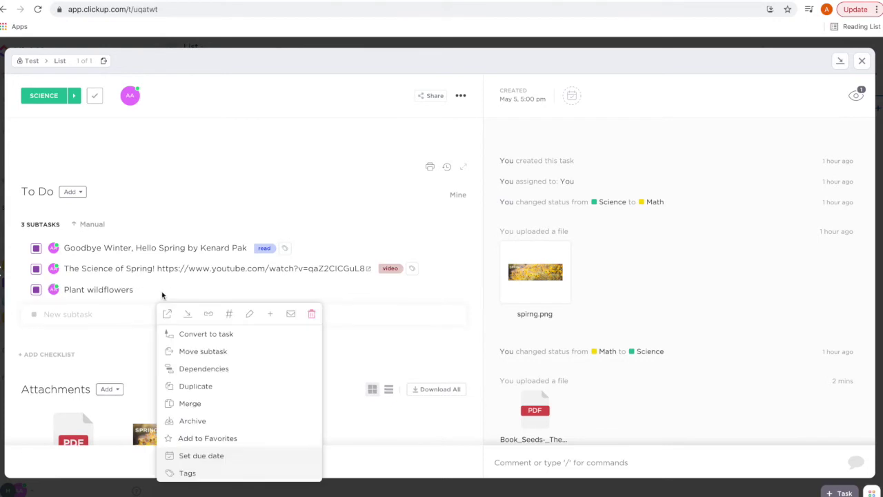
left_click(188, 473)
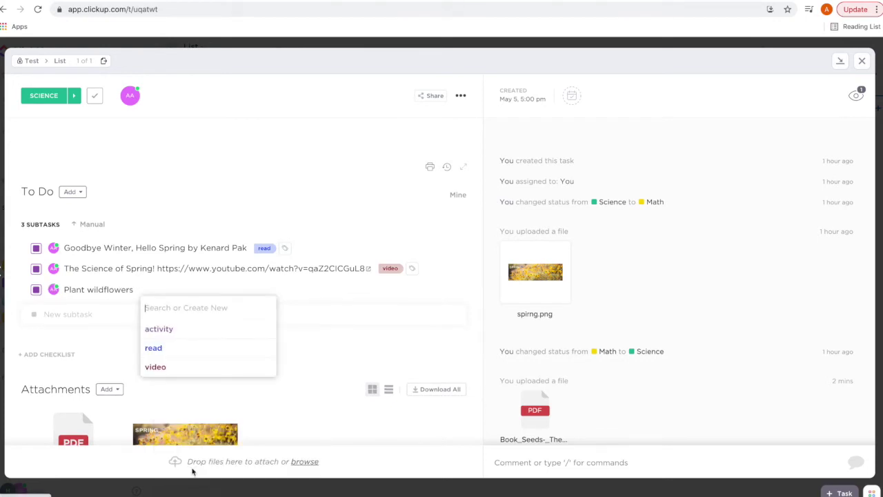
left_click(183, 329)
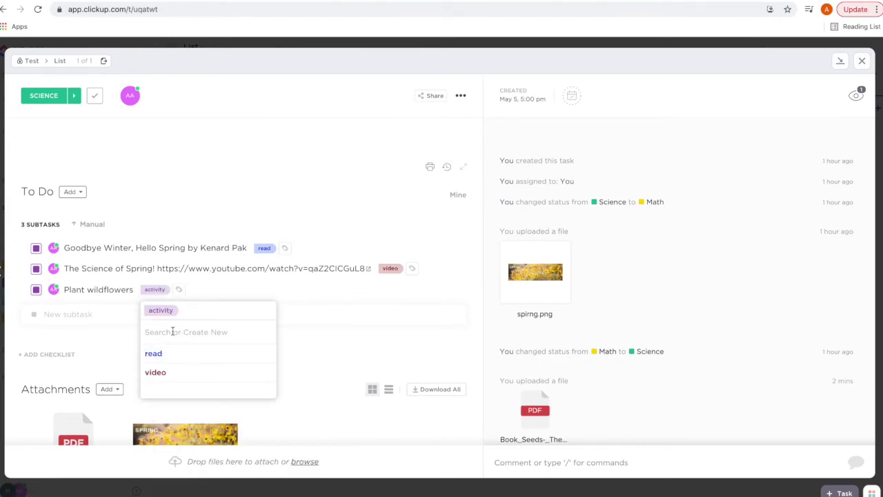
left_click(211, 301)
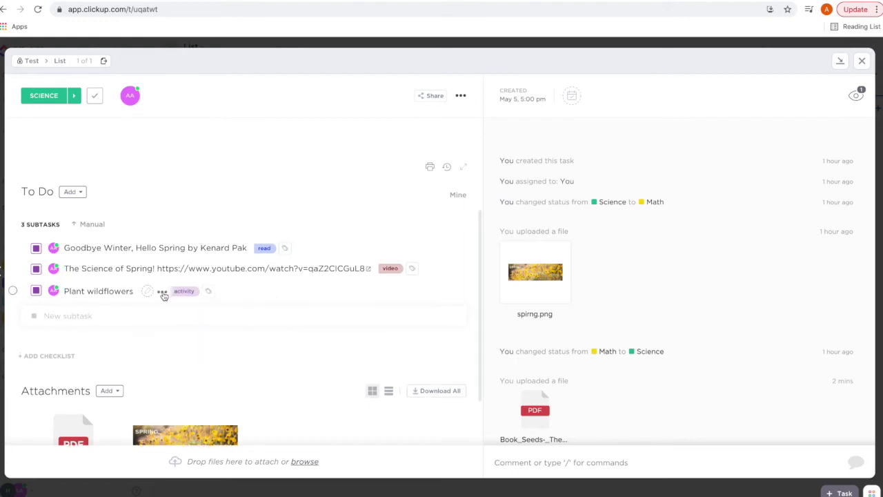
- Create a 'new' tag on Plant wildflowers, then remove it again
right_click(162, 291)
left_click(187, 473)
type("fn")
key("BackSpace")
key("BackSpace")
type("New")
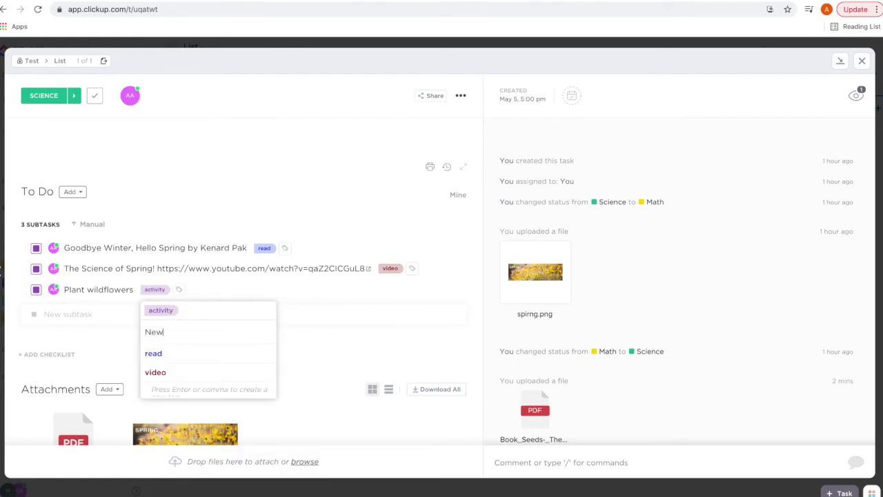
key("Return")
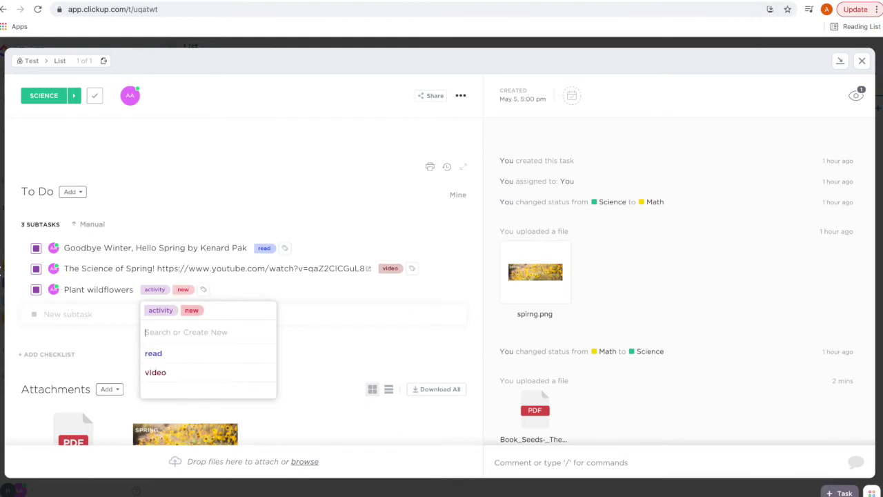
left_click(255, 298)
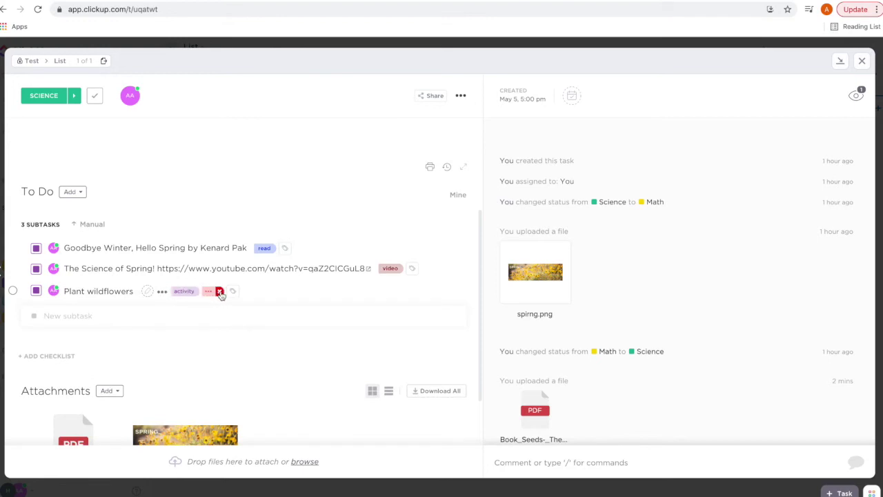
left_click(219, 292)
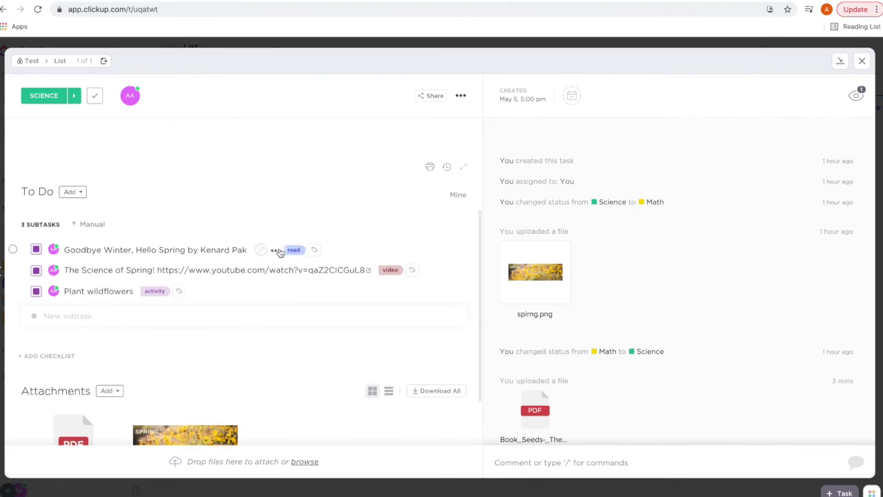
- Set subtask due dates: Goodbye Winter May 6, video Friday May 7, Plant wildflowers Saturday May 8
left_click(277, 252)
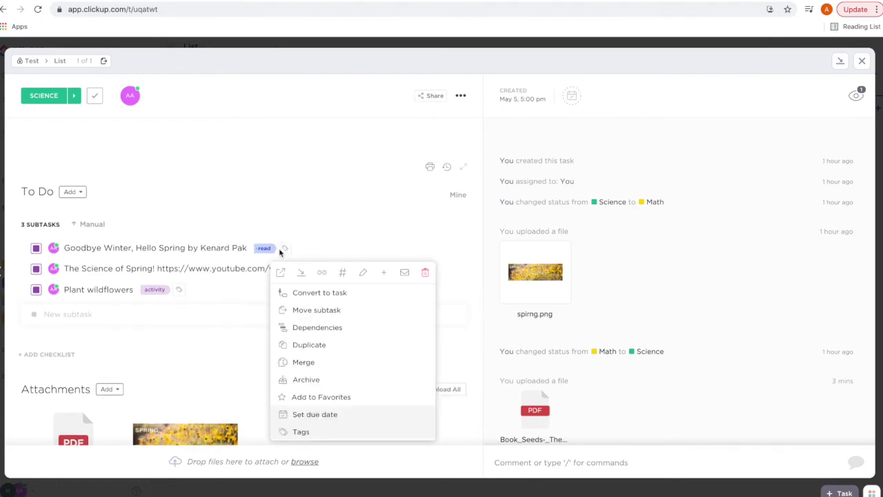
left_click(309, 417)
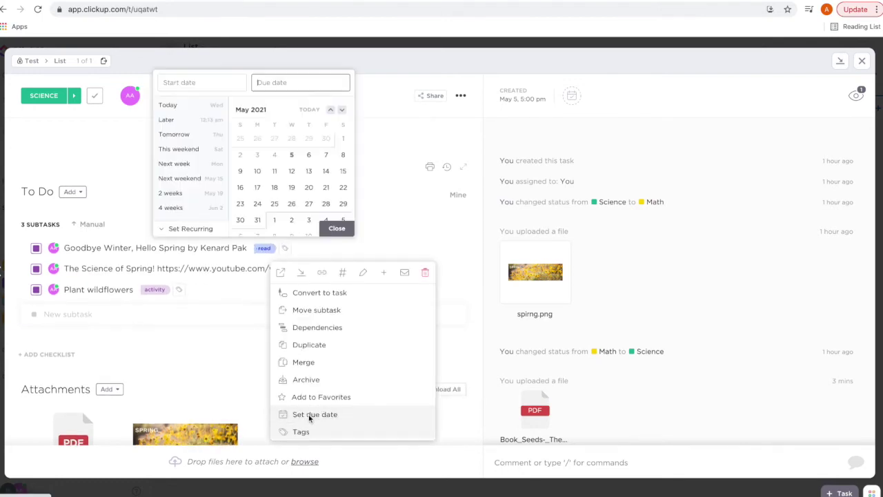
left_click(308, 154)
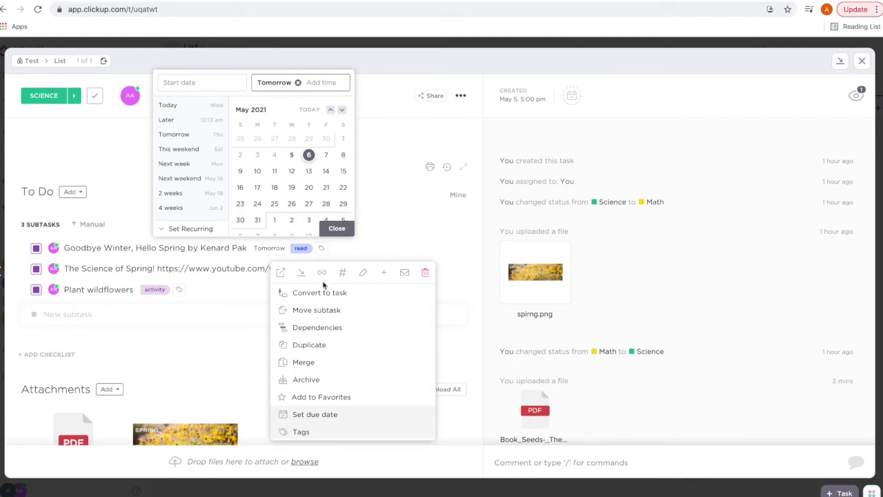
left_click(231, 311)
left_click(243, 295)
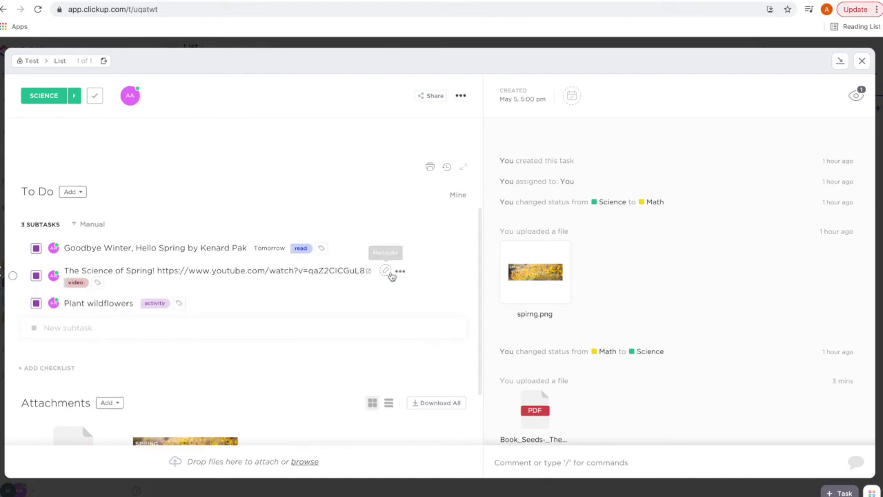
left_click(403, 270)
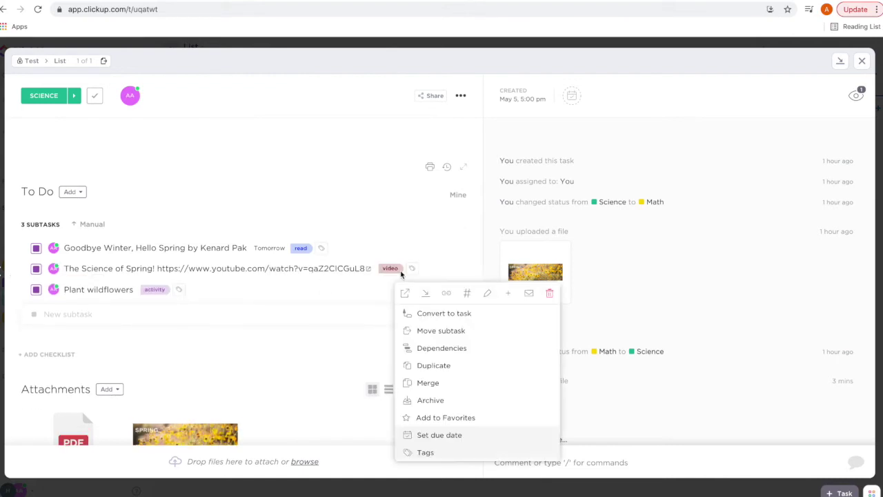
left_click(433, 435)
left_click(452, 178)
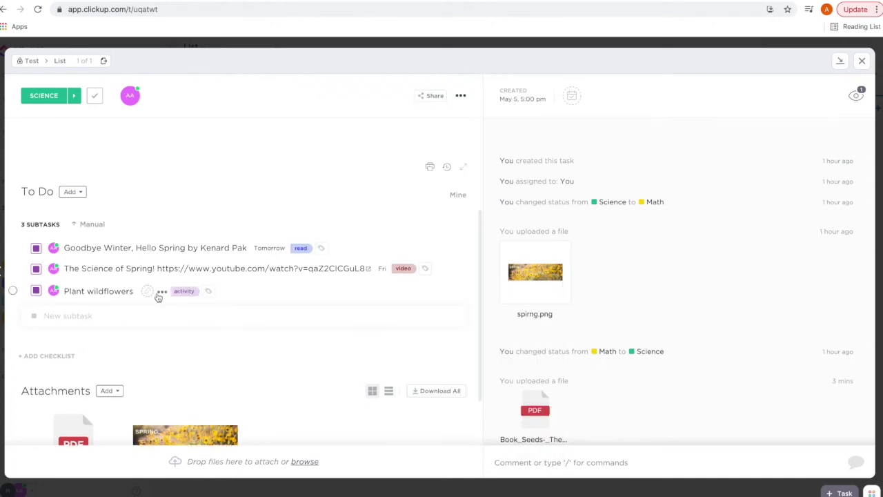
left_click(166, 291)
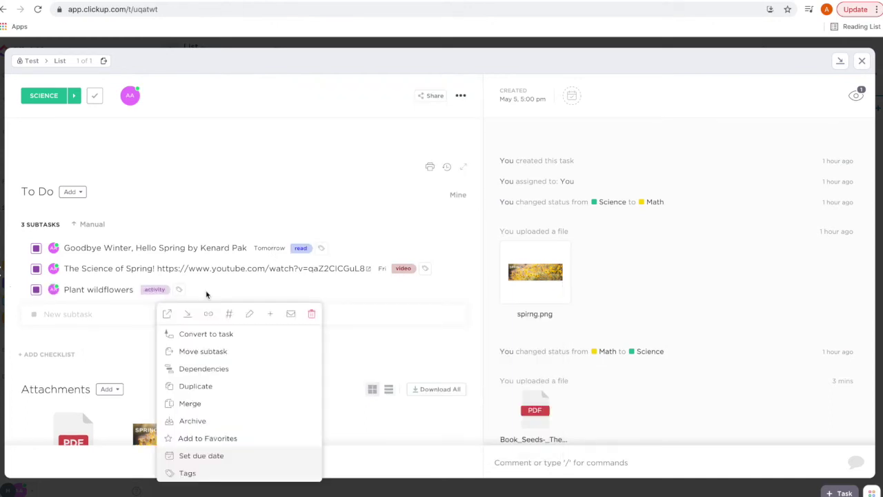
left_click(204, 457)
left_click(230, 198)
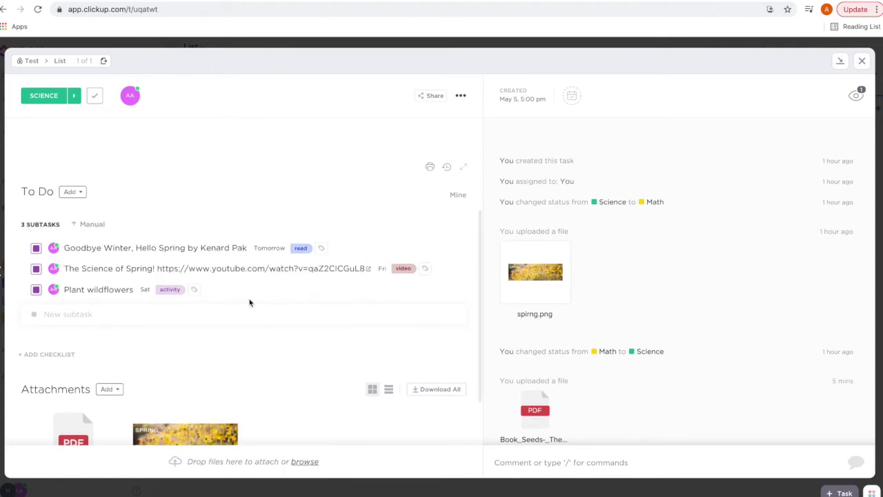
left_click(36, 250)
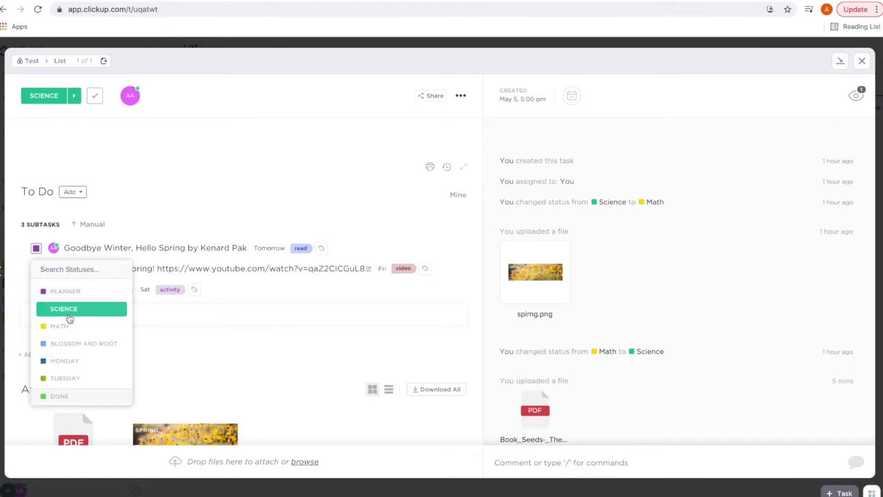
- Bulk-select the three subtasks, set them all to SCIENCE status, and clear the selection
left_click(219, 306)
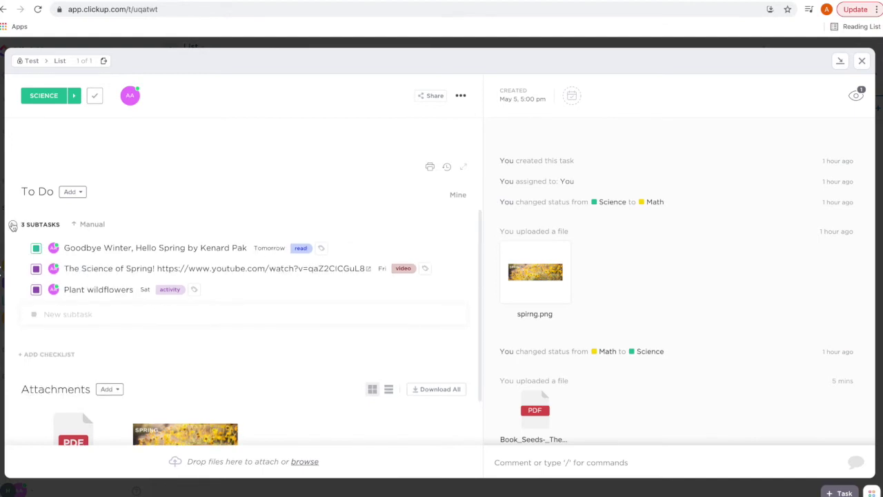
left_click(12, 226)
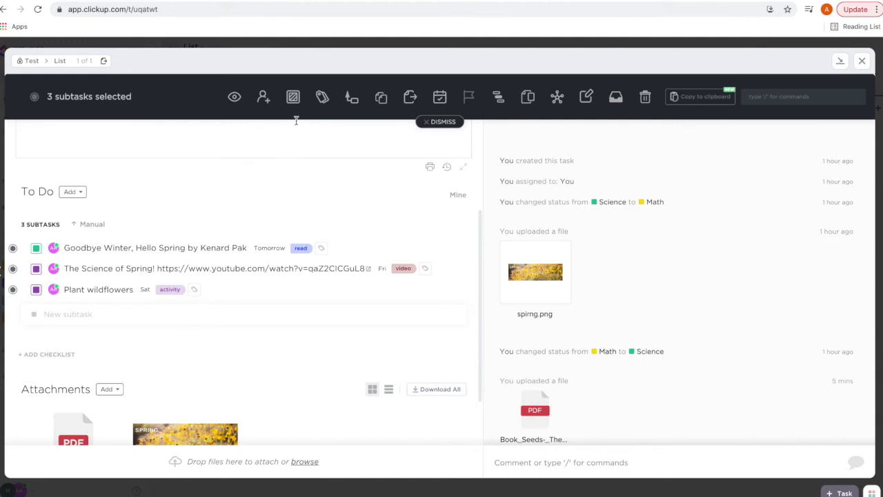
left_click(293, 96)
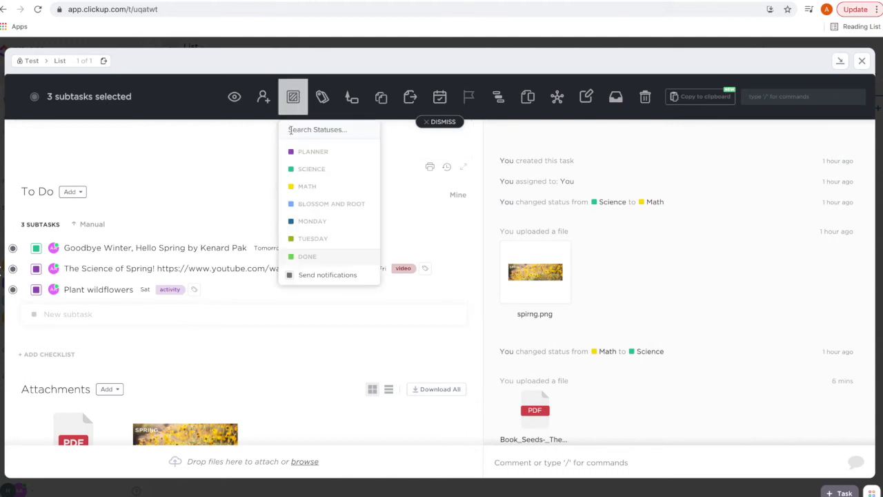
left_click(315, 169)
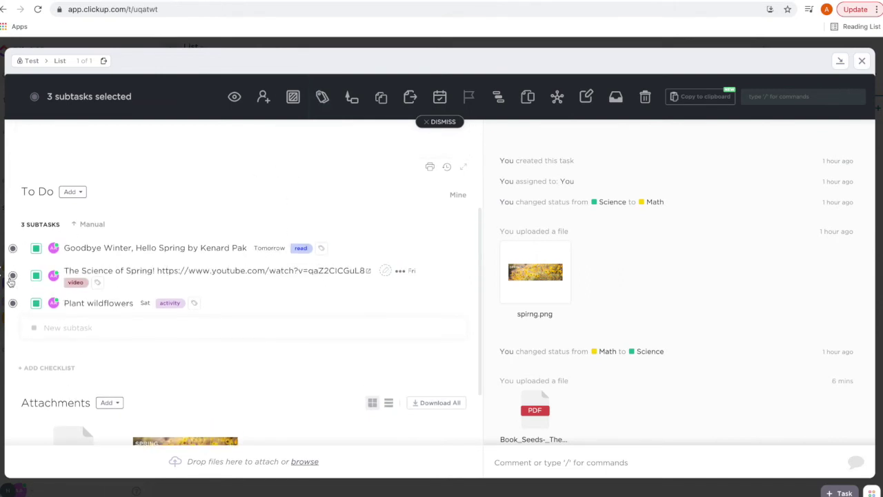
left_click(322, 96)
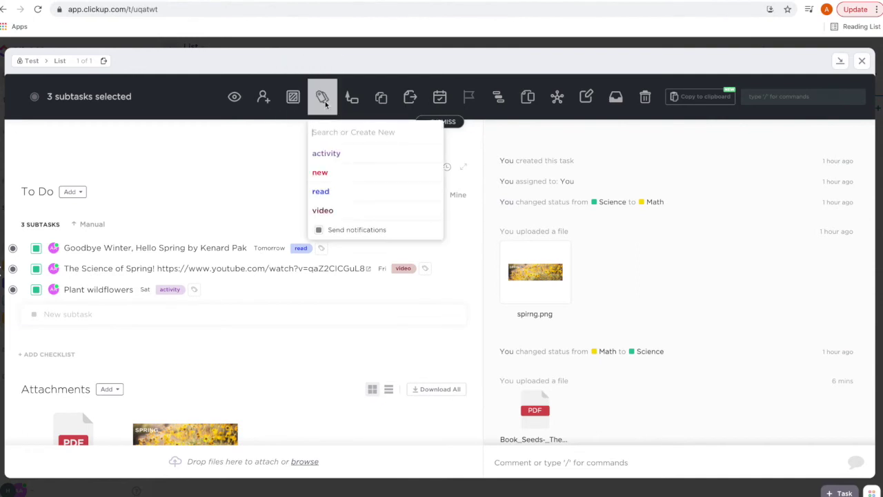
left_click(271, 172)
left_click(439, 100)
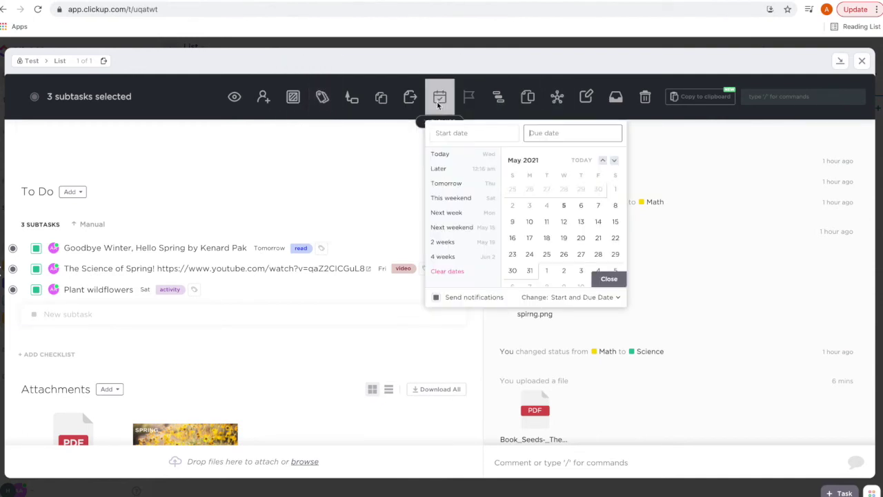
left_click(367, 157)
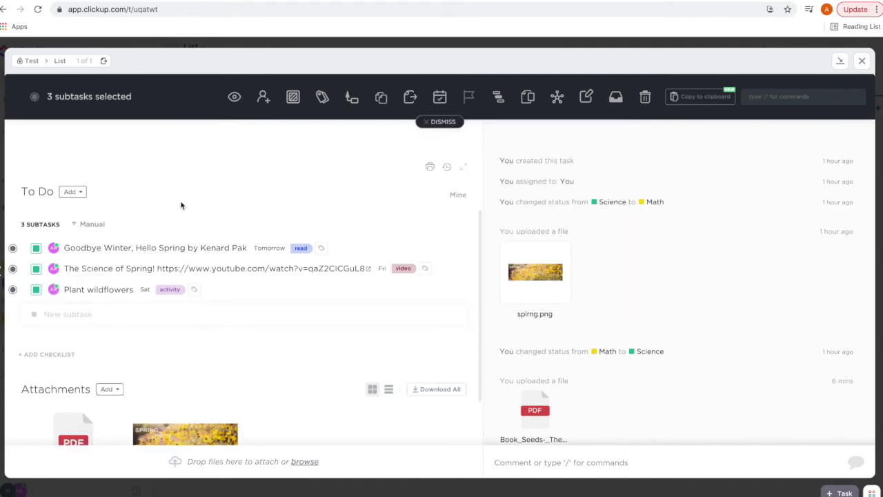
left_click(443, 122)
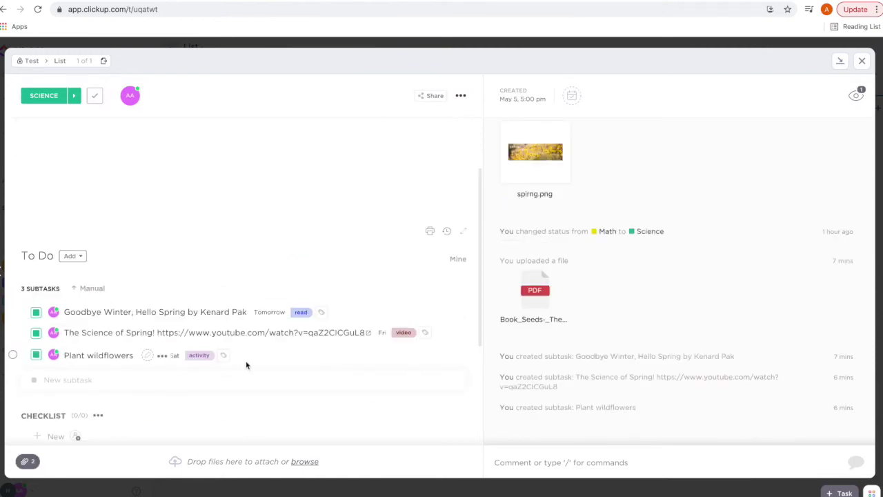
- Give Plant wildflowers two checklists: one with Buy soil and Buy seeds, another with Prepare activity
left_click(109, 356)
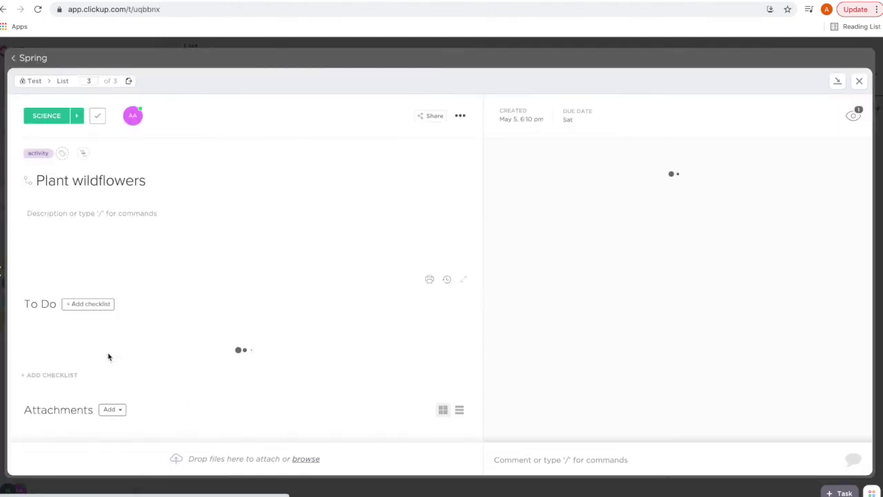
scroll(292, 247, "down", 1)
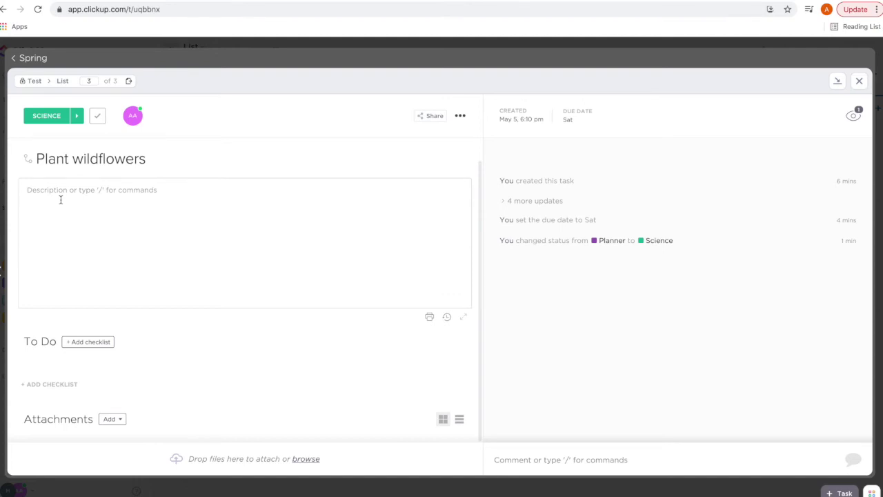
left_click(58, 386)
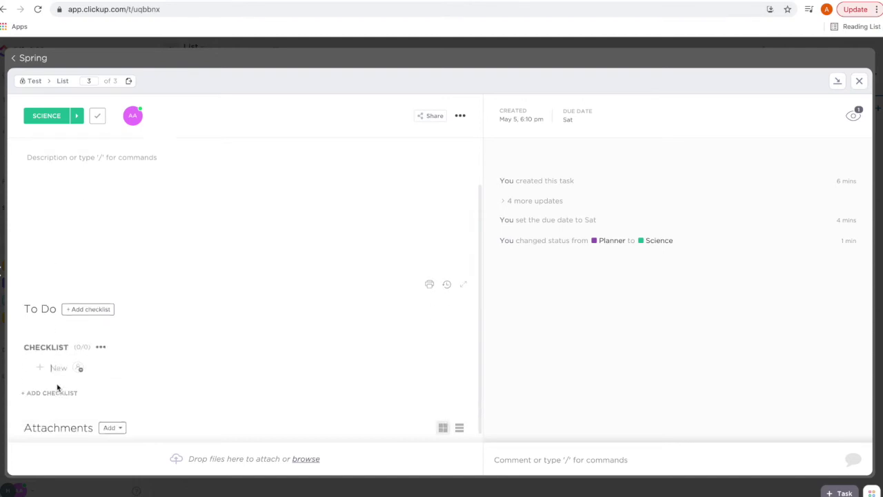
type("Buy soil")
key("Return")
type("b")
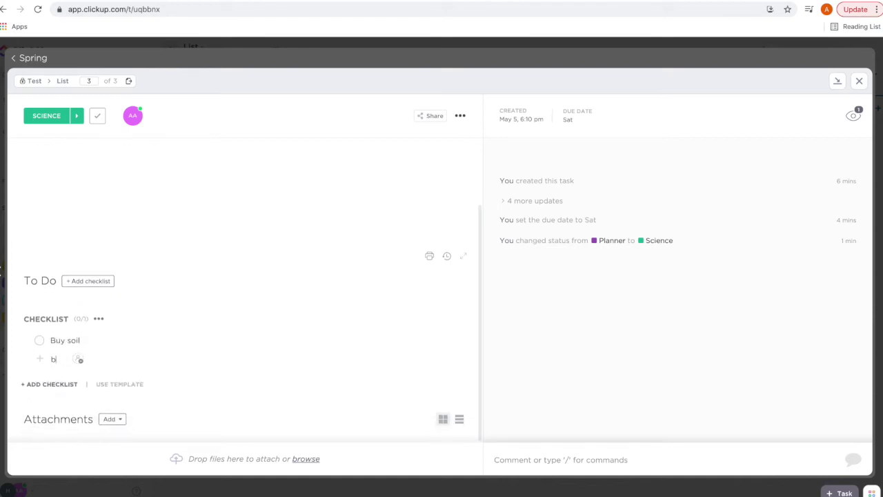
type("uy seeds")
key("Return")
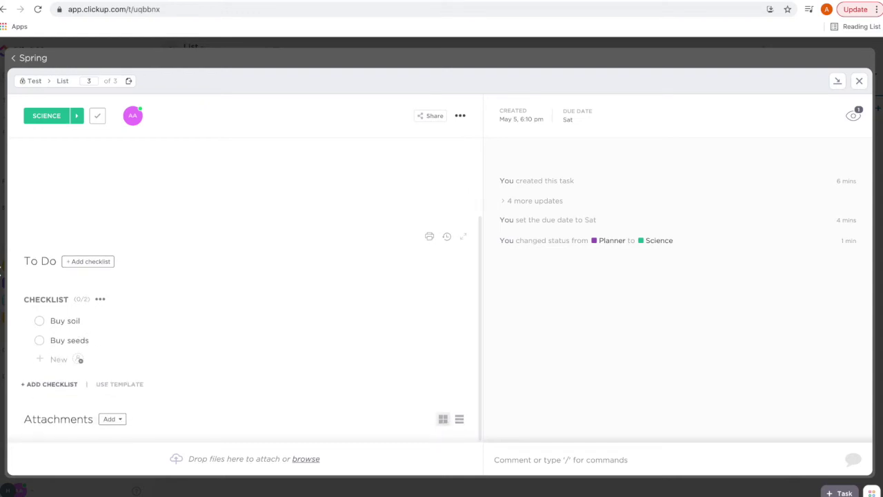
left_click(65, 387)
type("Prepare activity")
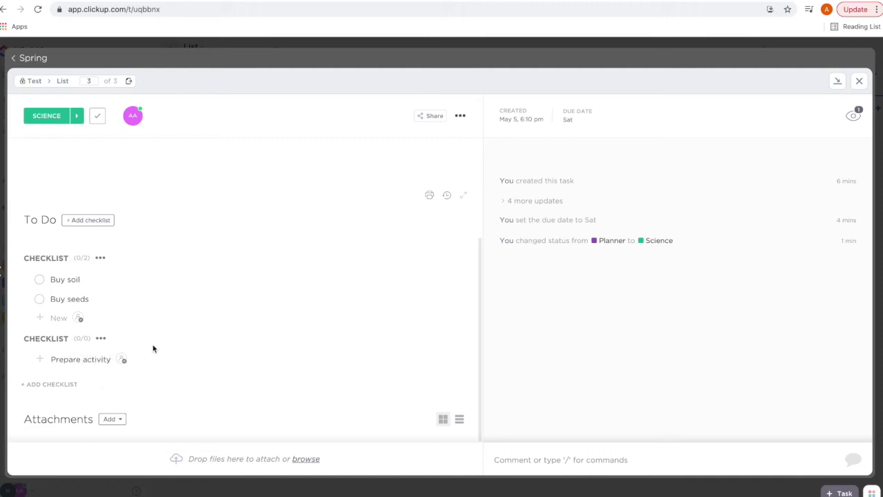
key("Return")
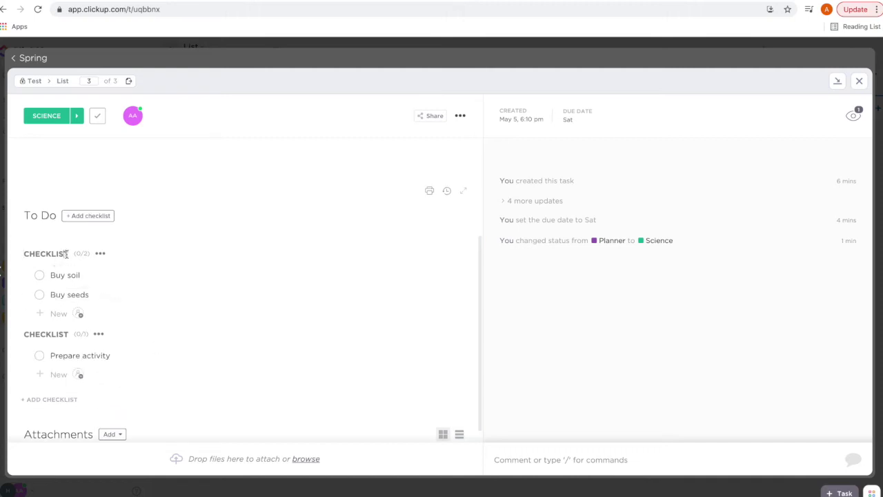
- Rename the checklists SHOPPING and TO DO, and tick Buy soil as done
left_click_drag(66, 254, 3, 256)
type("SHOPPING")
key("Return")
left_click_drag(69, 334, 25, 334)
type("TO")
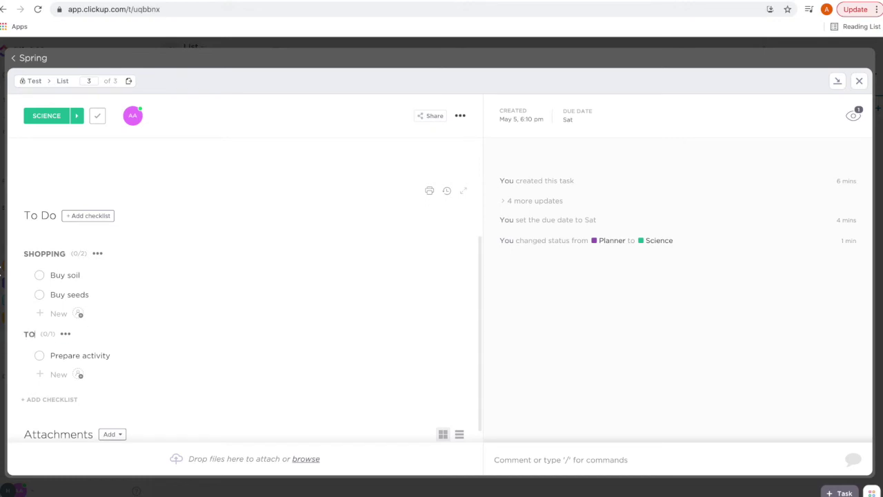
type(" DO")
left_click(39, 275)
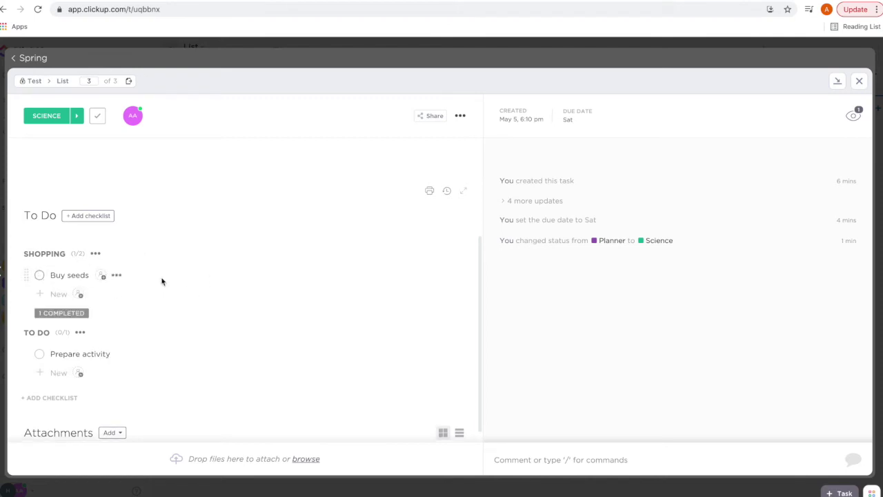
left_click(62, 313)
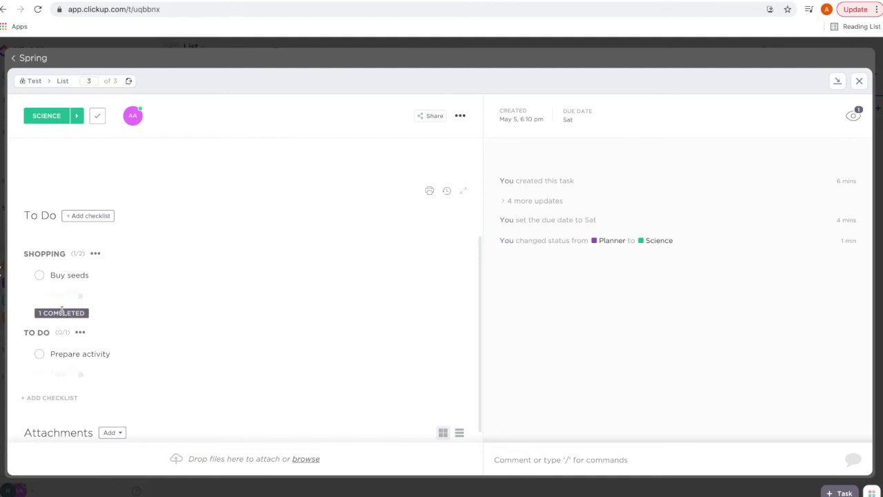
scroll(178, 311, "down", 1)
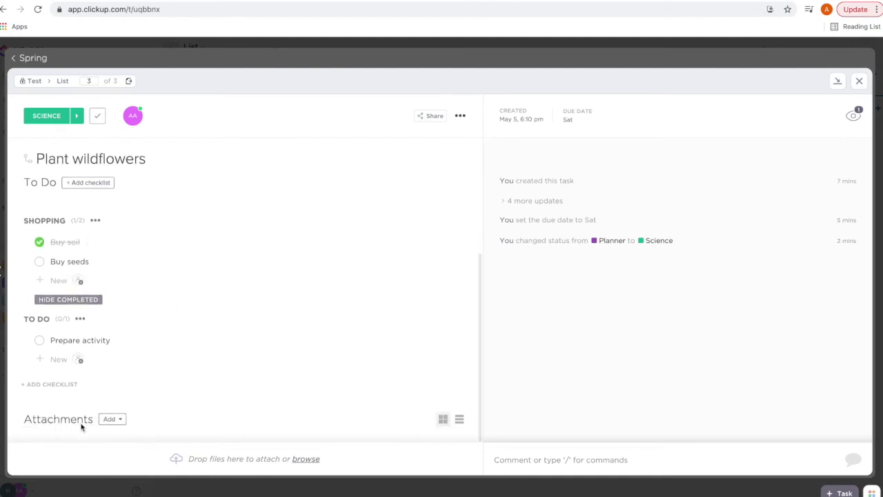
key("super+Tab")
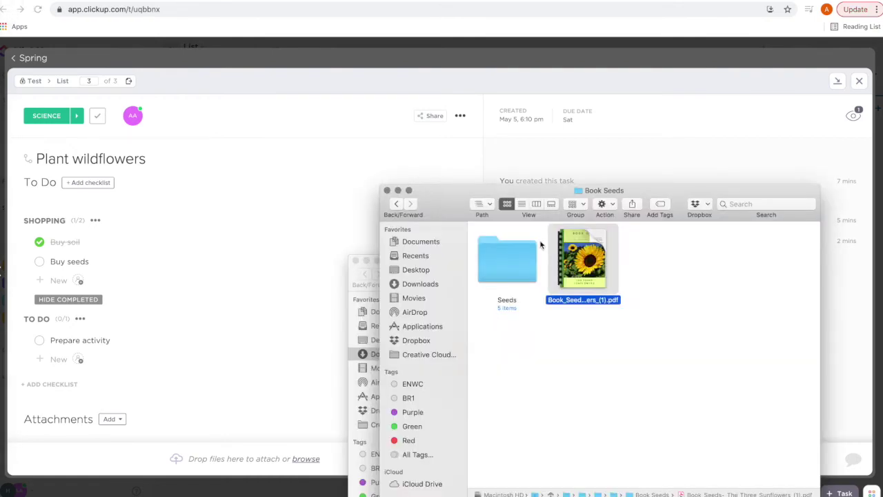
- Attach images.jpeg to the Plant wildflowers subtask and return to the parent Spring task
left_click(387, 190)
left_click_drag(528, 409, 205, 386)
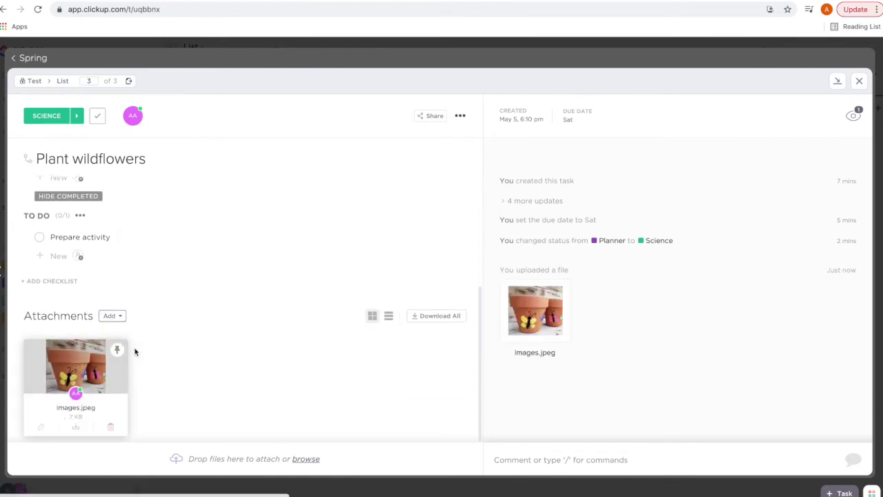
scroll(178, 210, "up", 1)
scroll(179, 210, "up", 3)
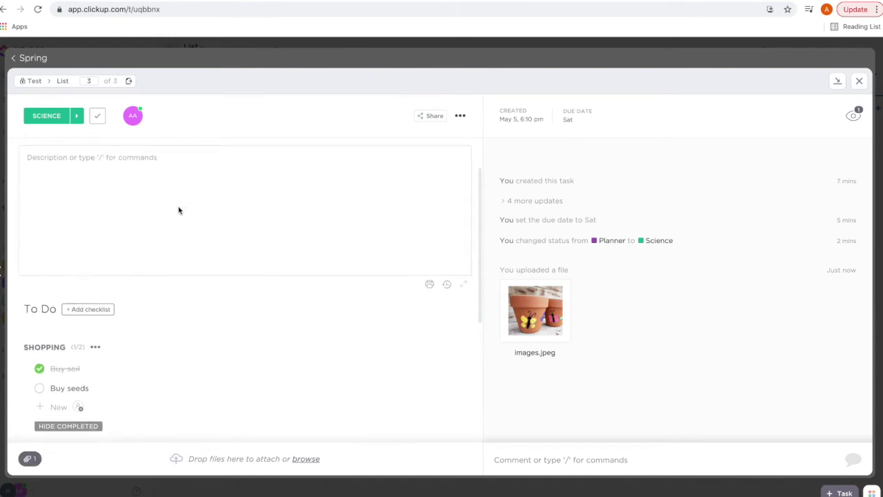
scroll(186, 371, "up", 4)
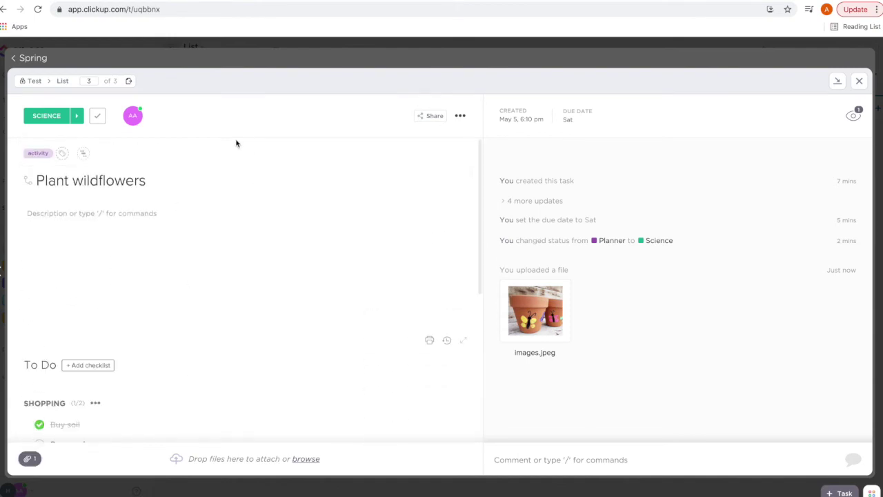
left_click(34, 60)
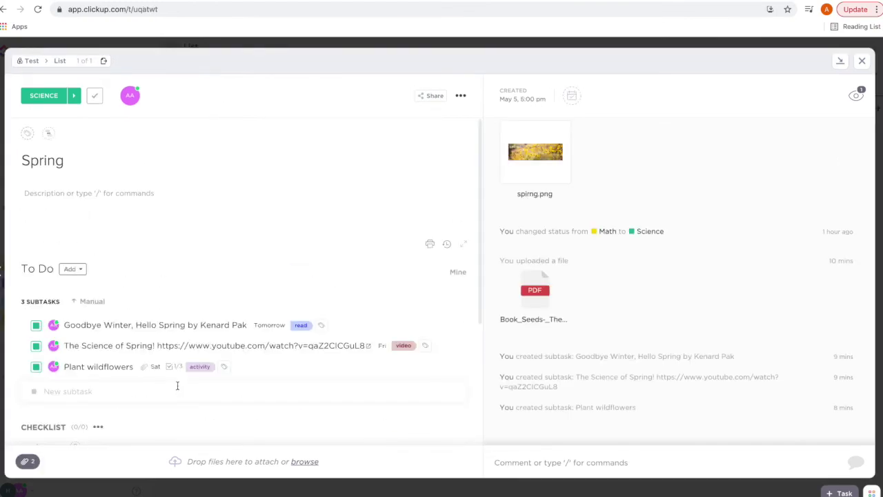
- Add a new Spring checklist with a 'buy soil' item, then scroll back to the empty description
scroll(118, 331, "down", 2)
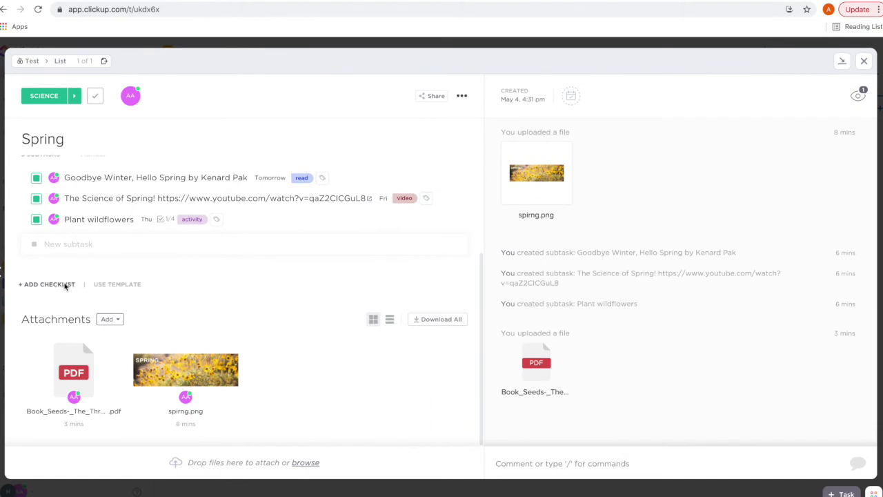
left_click(65, 285)
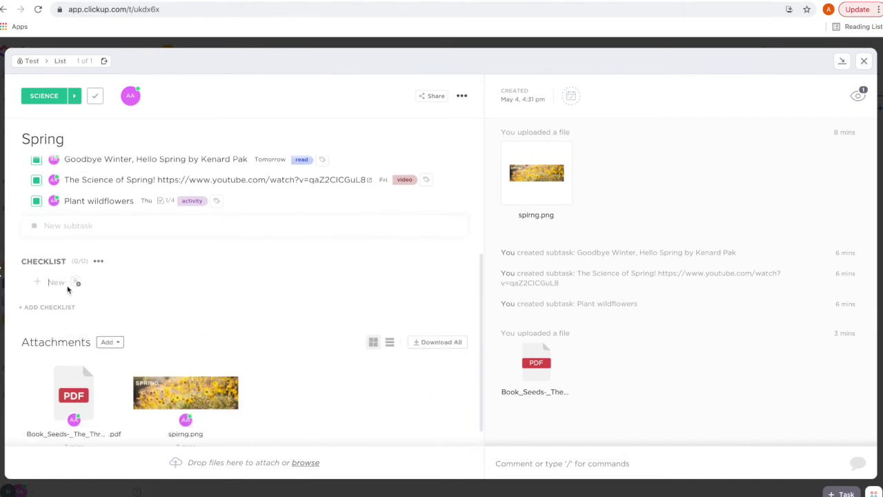
type("buy soil")
key("Return")
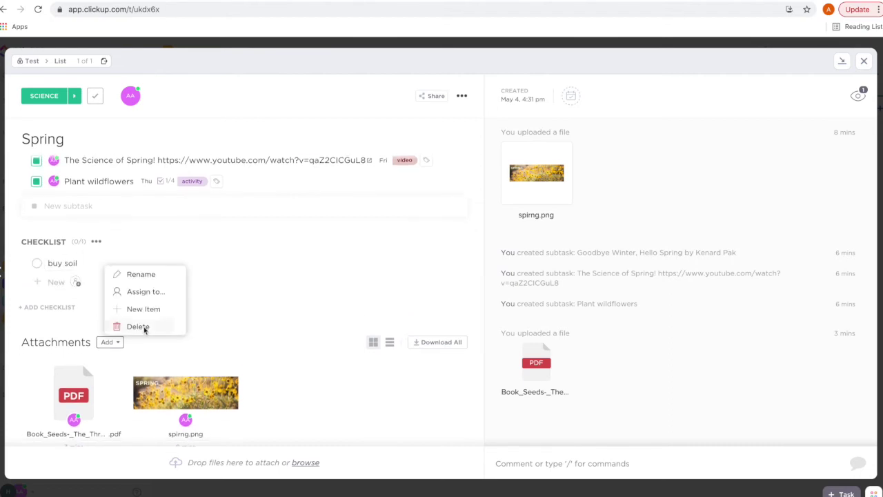
scroll(146, 233, "up", 3)
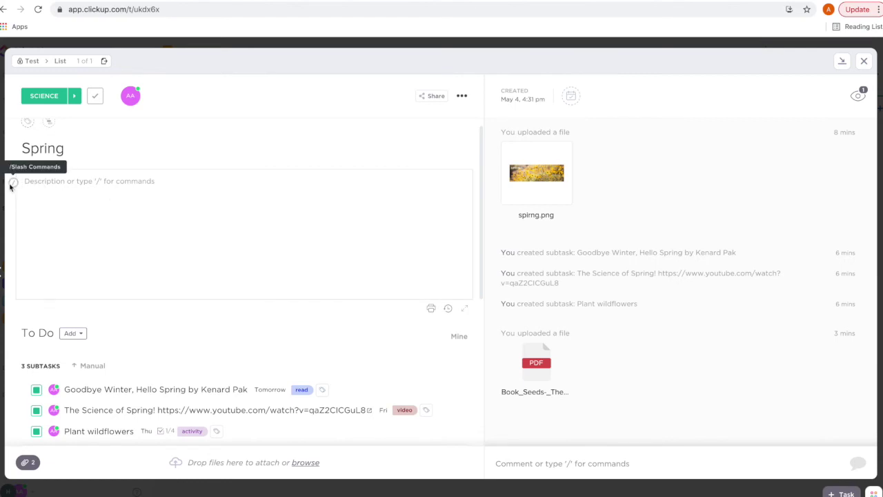
- Insert a description checklist with 'buy', tick off buy soil, and preview the Book_Seeds PDF
left_click(12, 183)
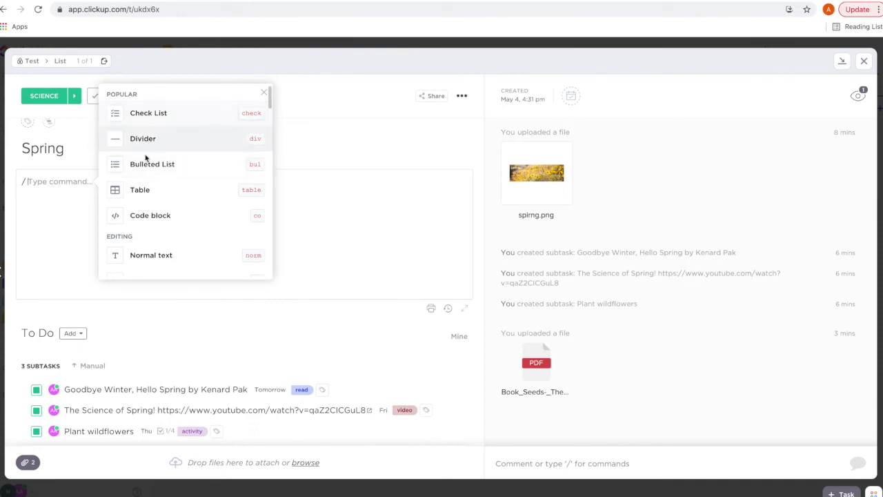
left_click(151, 115)
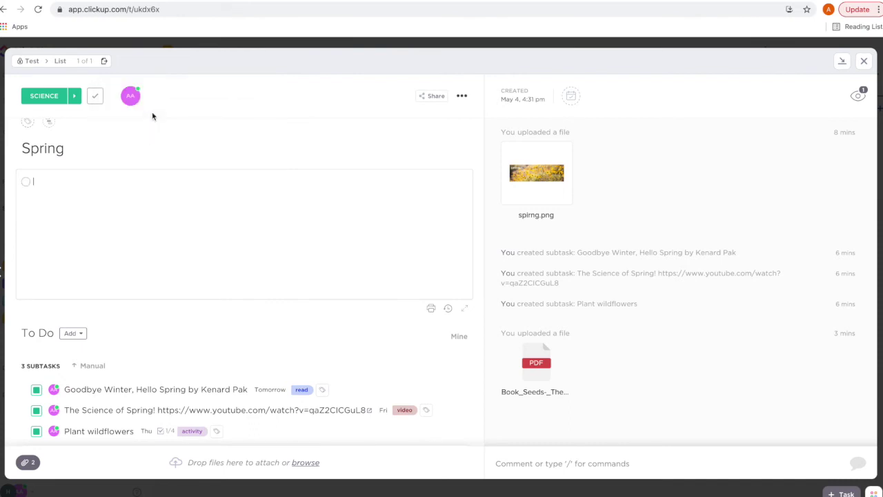
type("buy seeds")
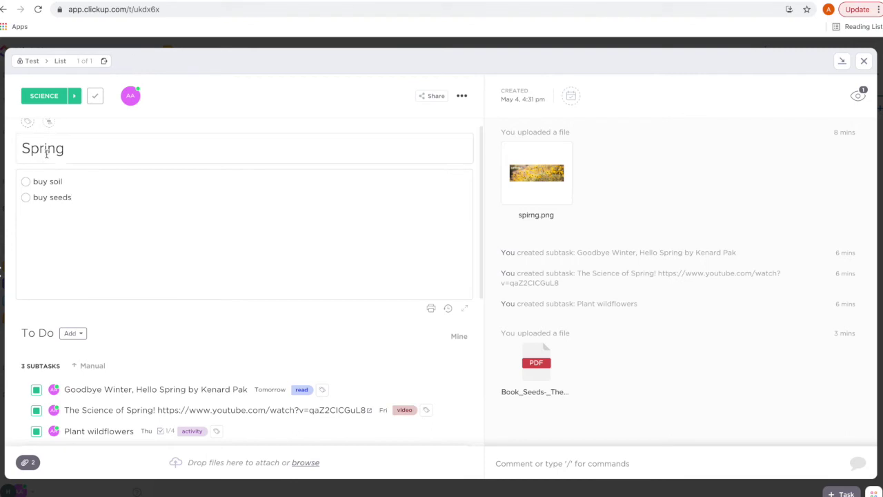
left_click(25, 183)
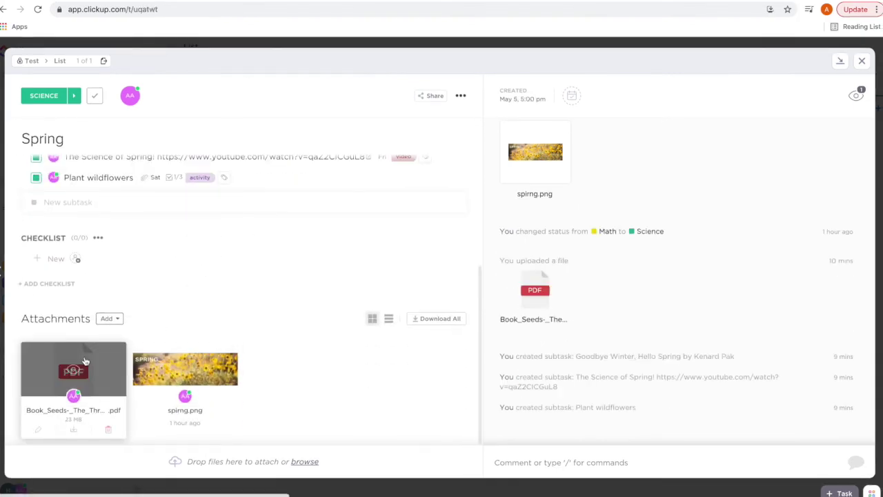
left_click(73, 370)
scroll(399, 305, "down", 20)
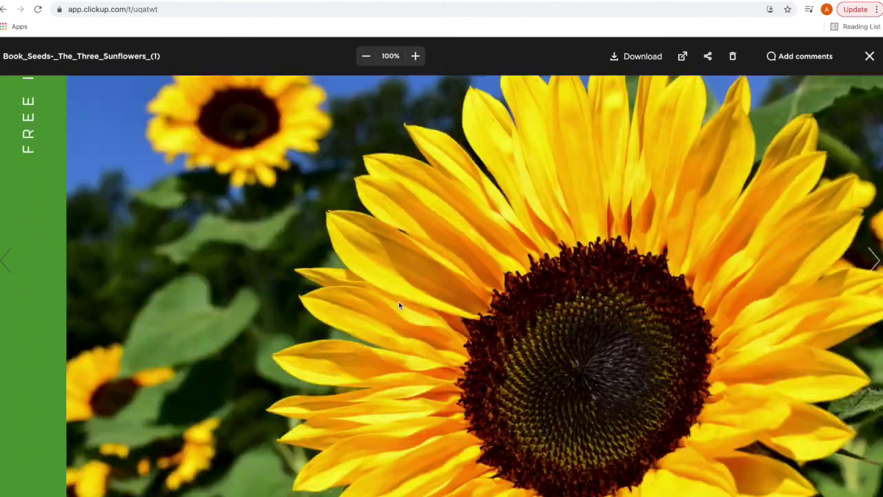
scroll(399, 306, "down", 8)
scroll(399, 306, "up", 6)
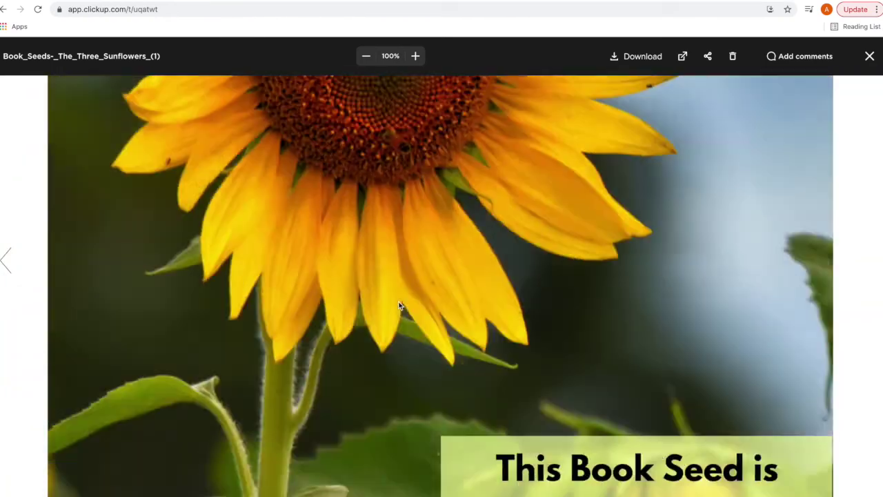
left_click(875, 260)
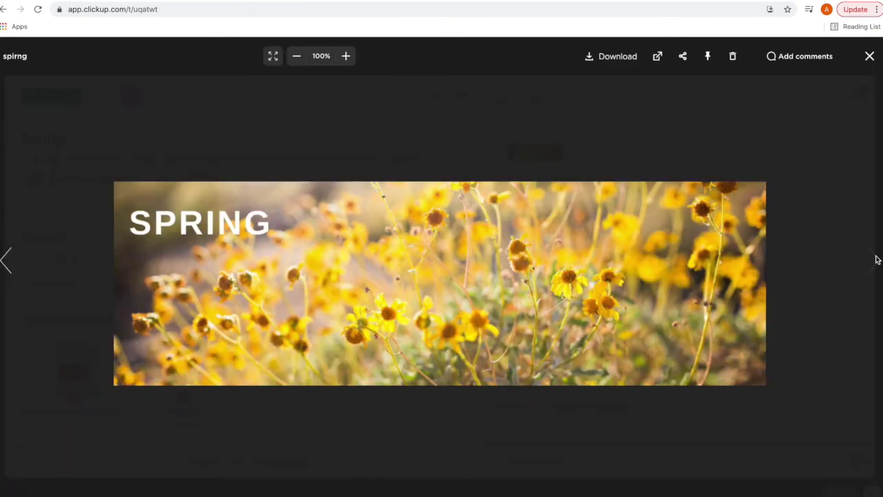
left_click(6, 266)
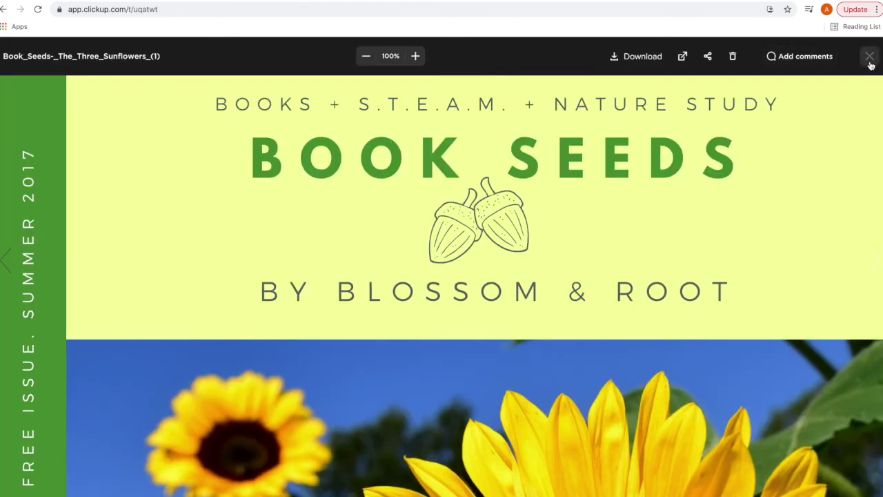
left_click(870, 56)
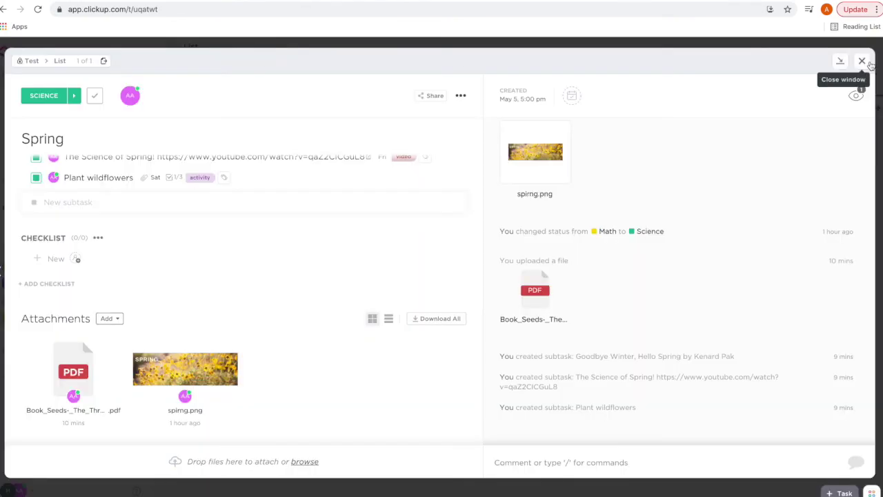
scroll(359, 186, "up", 5)
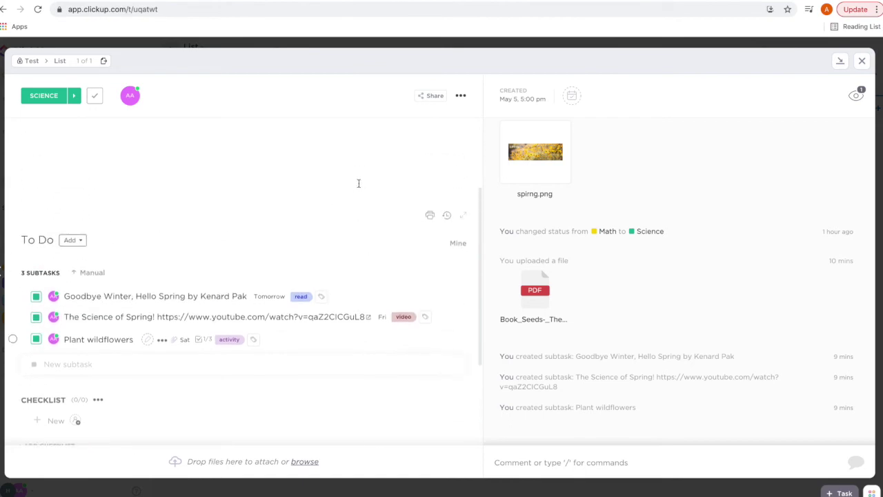
scroll(258, 315, "down", 5)
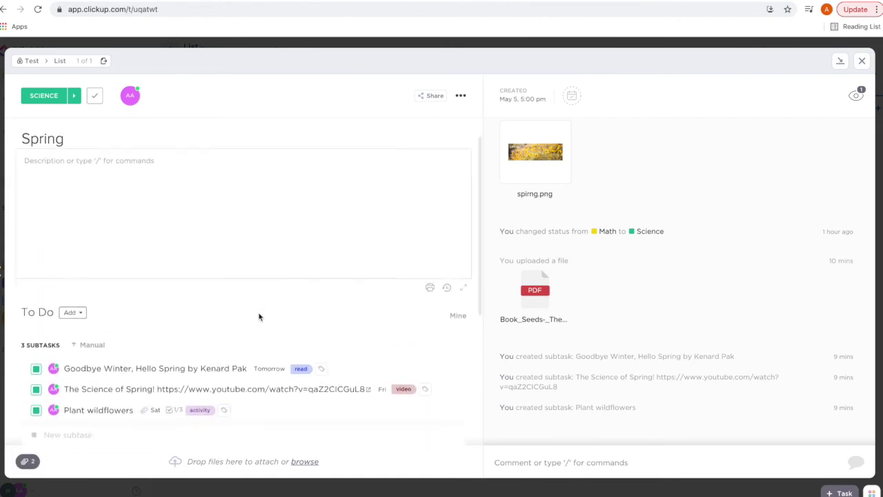
scroll(258, 315, "up", 5)
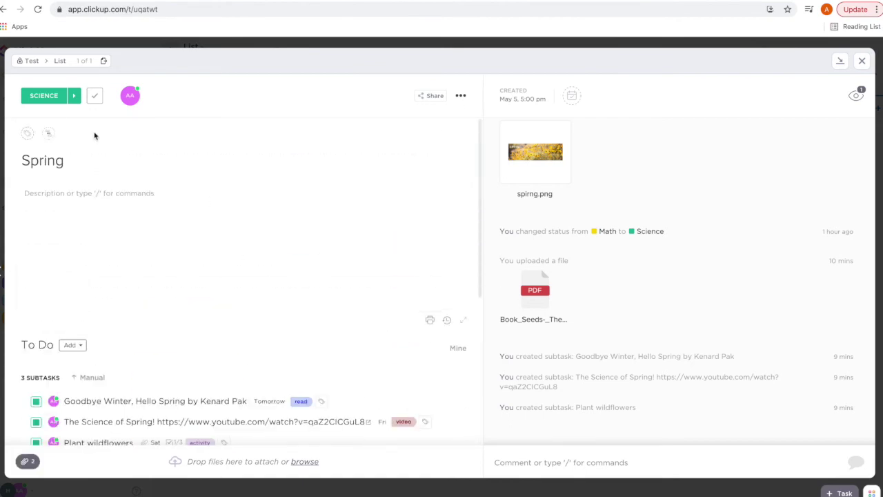
- Mark Spring done, drag its card from DONE back into SCIENCE, and expand its subtasks
left_click(96, 98)
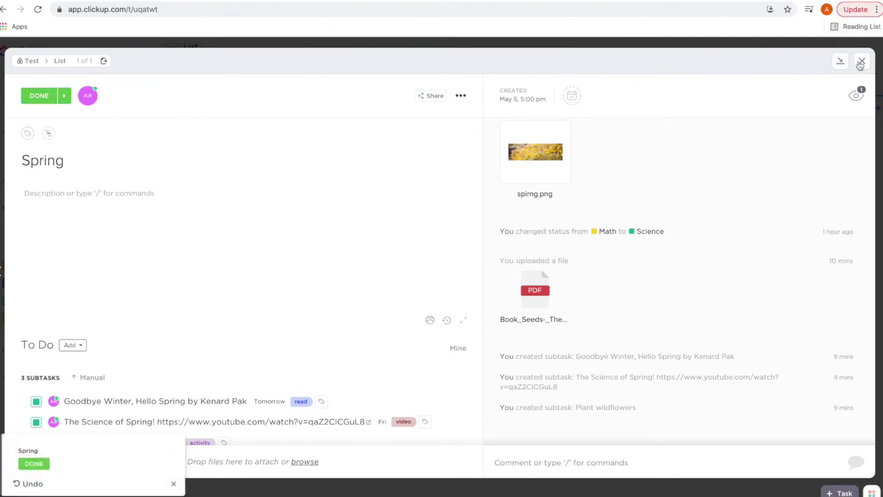
left_click(860, 60)
scroll(793, 166, "right", 6)
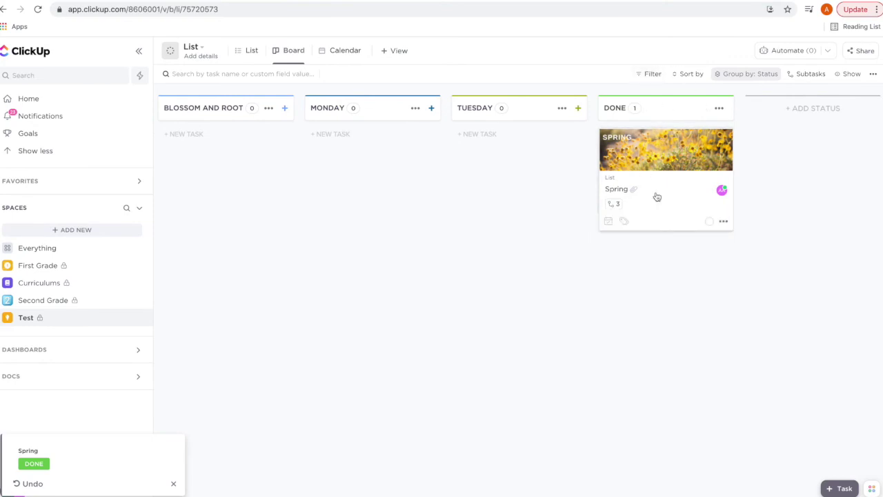
scroll(511, 249, "left", 6)
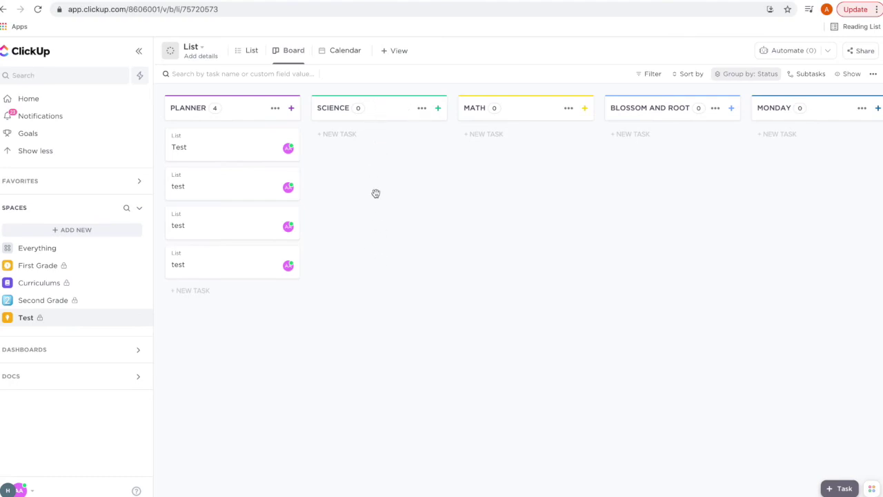
scroll(532, 184, "right", 7)
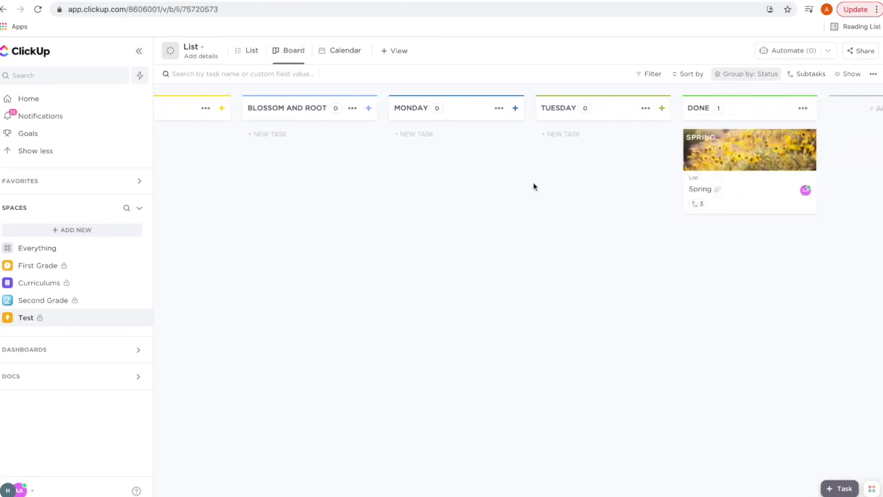
left_click_drag(673, 158, 386, 154)
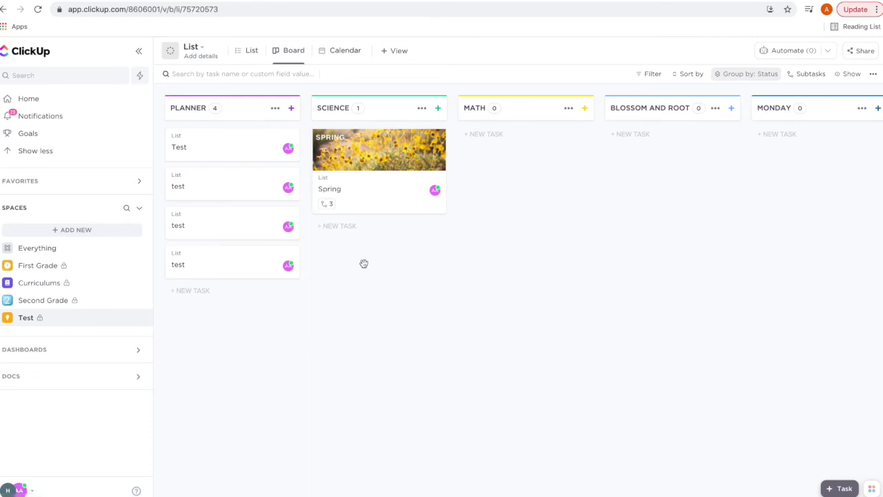
left_click(328, 204)
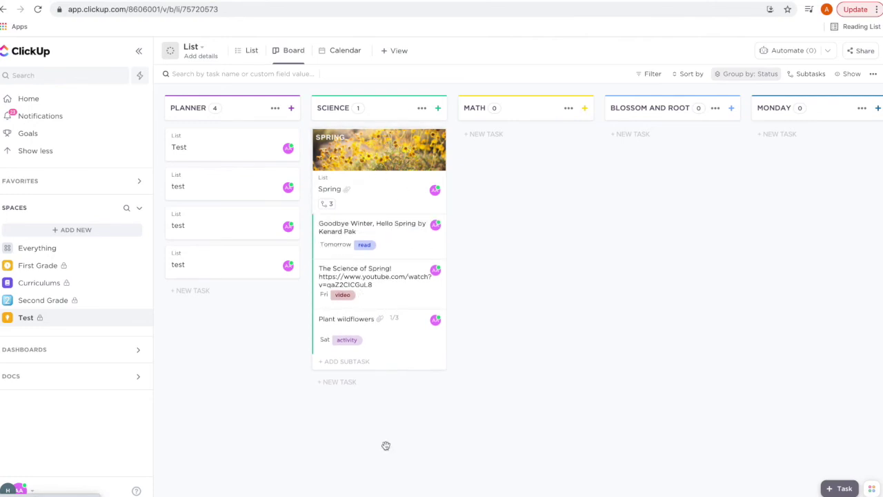
- Collapse the card's subtasks and dismiss the due date picker unchanged, then mark Spring complete
left_click(341, 363)
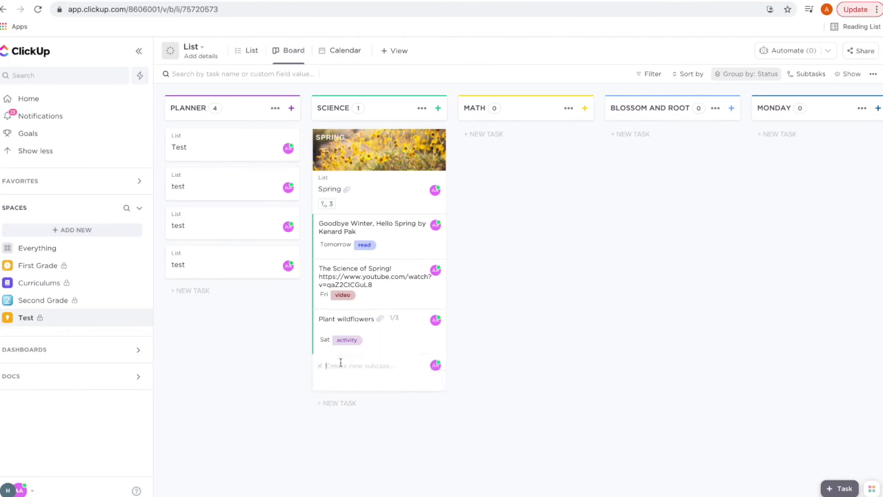
left_click(328, 204)
mouse_move(322, 220)
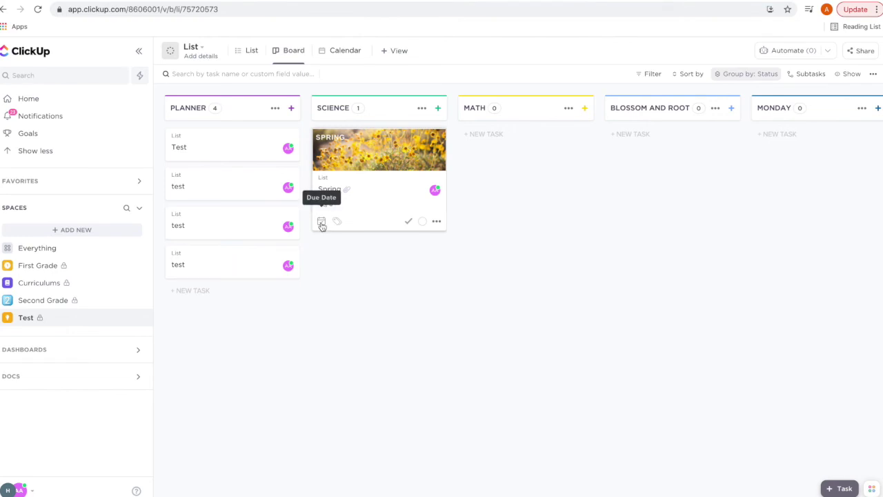
left_click(321, 222)
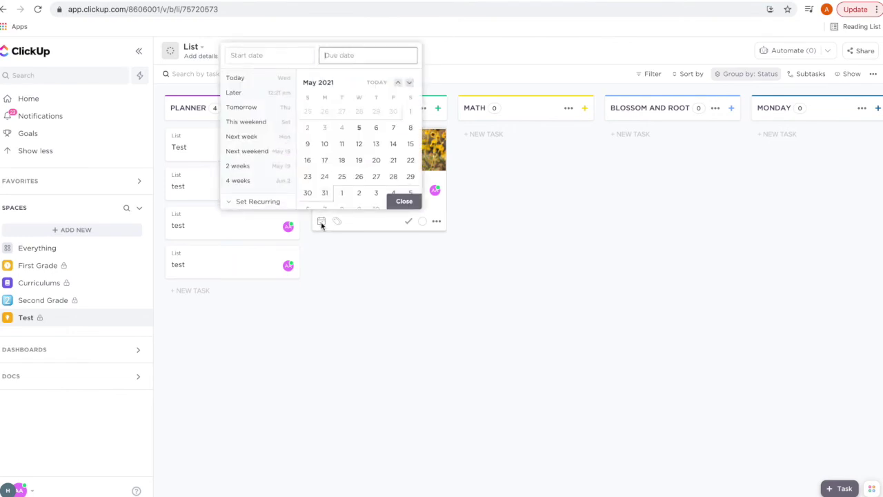
left_click(405, 201)
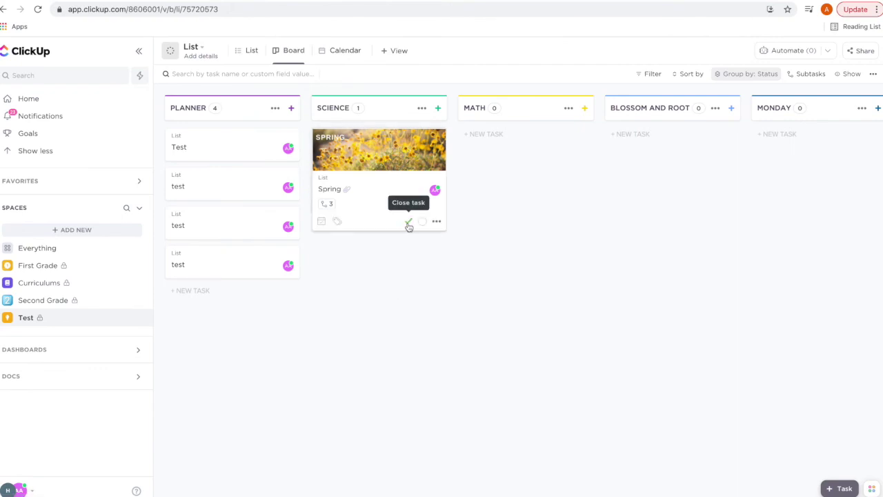
left_click(410, 227)
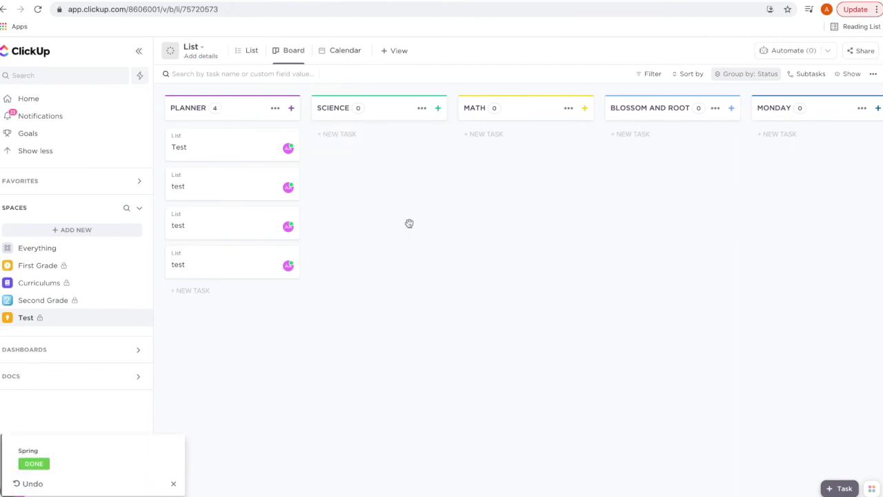
- Move the Spring card into the Curriculums List from its more-actions menu
scroll(483, 196, "right", 6)
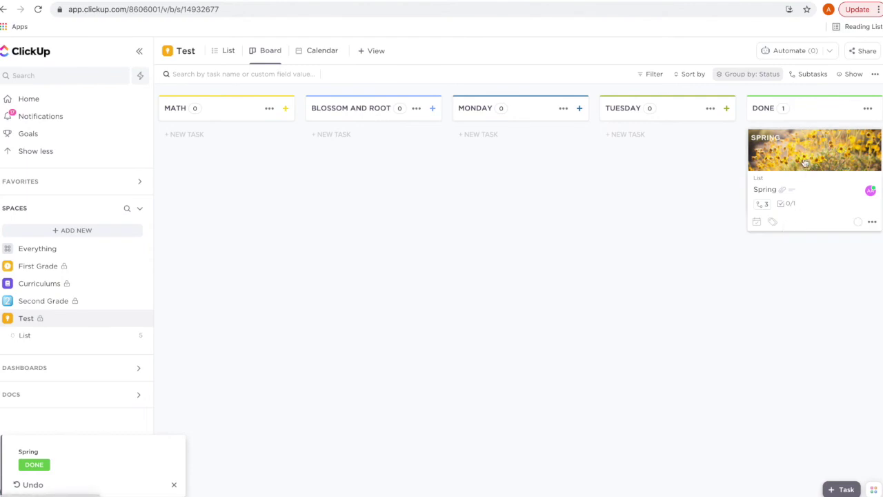
scroll(389, 318, "left", 3)
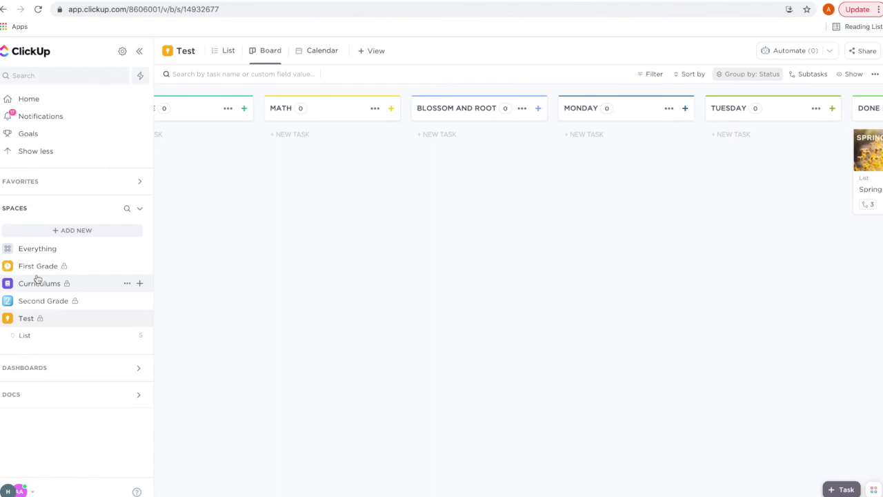
scroll(396, 212, "right", 3)
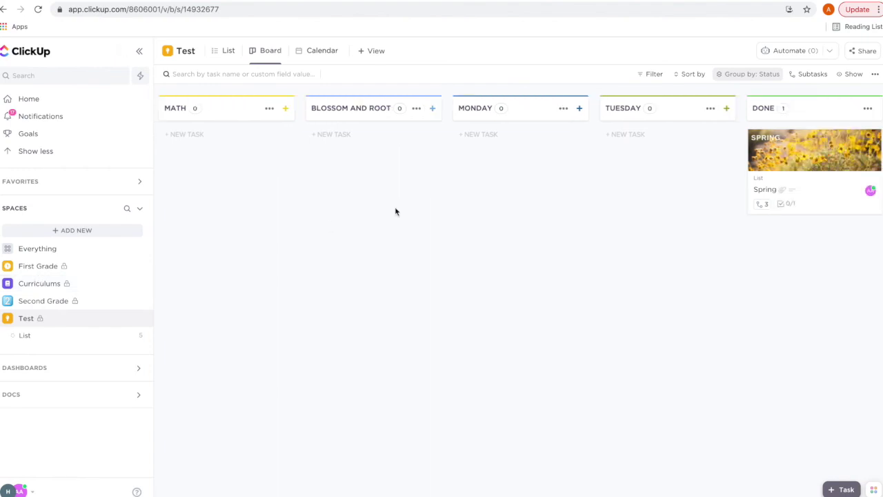
left_click(871, 221)
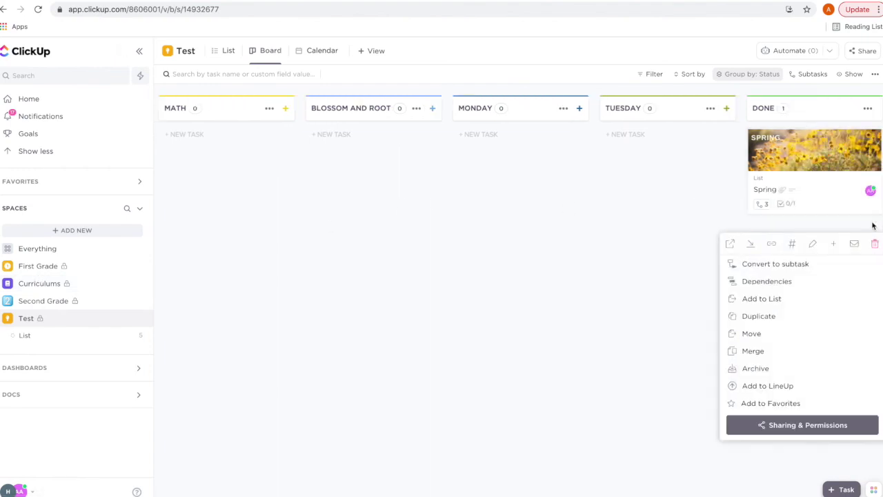
left_click(745, 334)
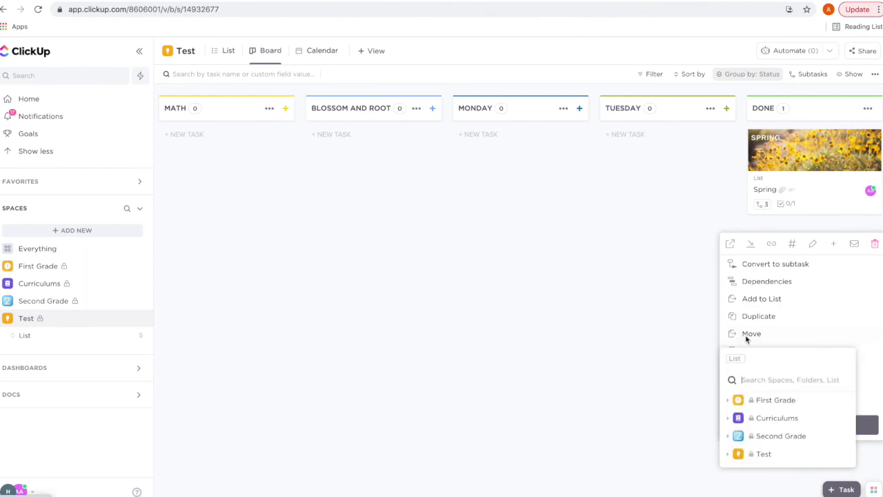
left_click(759, 419)
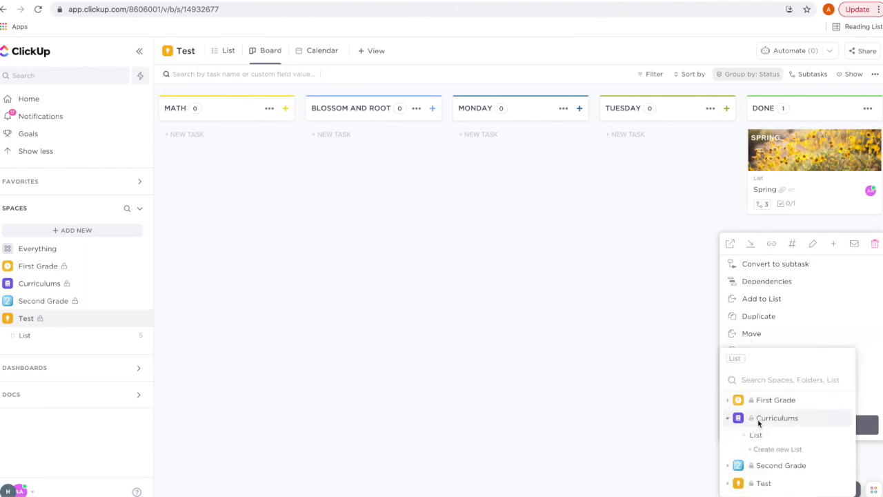
left_click(758, 435)
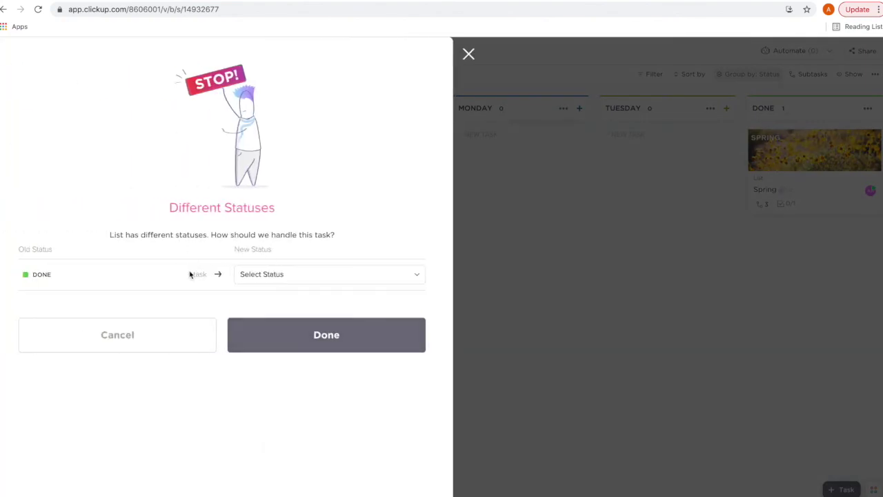
- Confirm the move in the Different Statuses dialog without choosing a new status
left_click(295, 274)
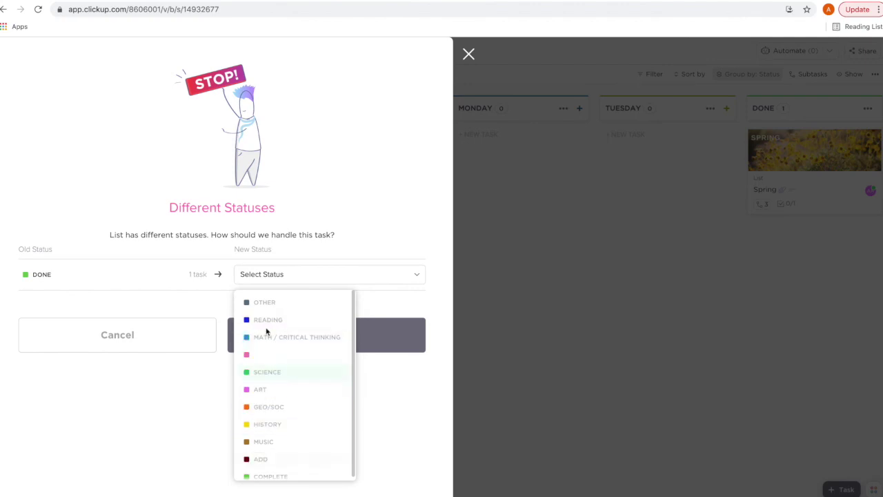
left_click(379, 290)
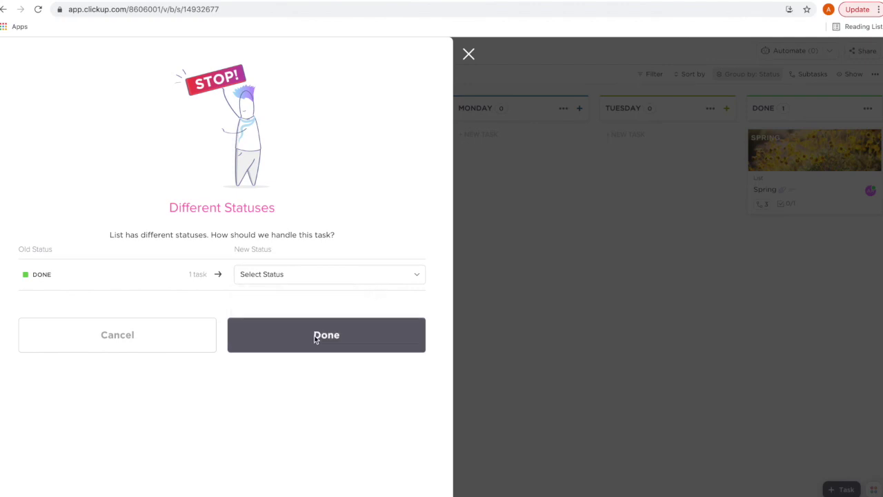
left_click(315, 338)
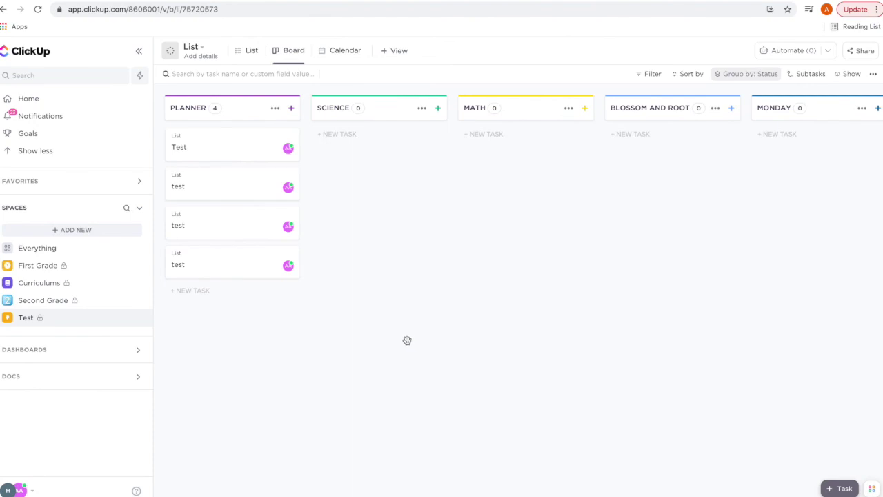
- Switch the Test list to its May 2021 Calendar view with Autosave view turned on
left_click(348, 54)
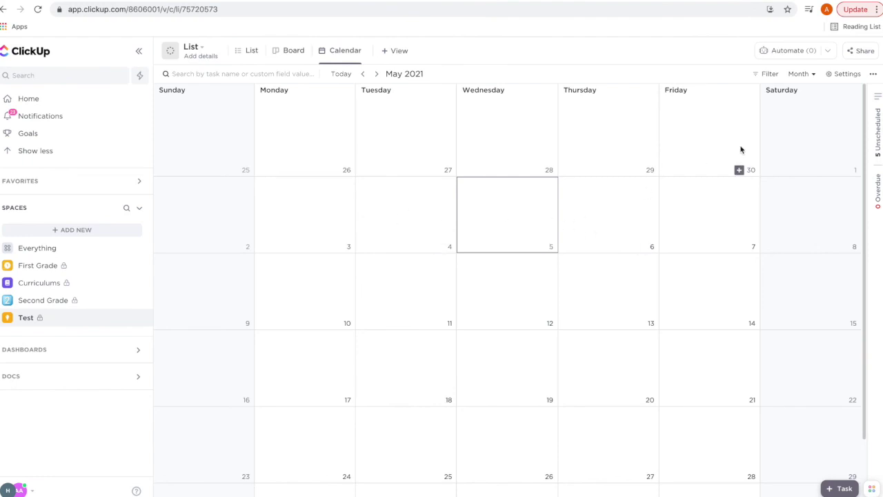
left_click(875, 74)
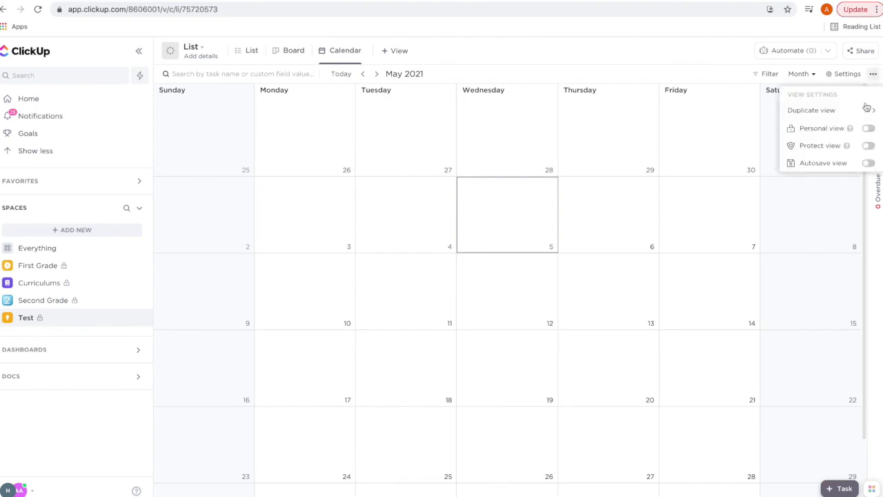
mouse_move(818, 164)
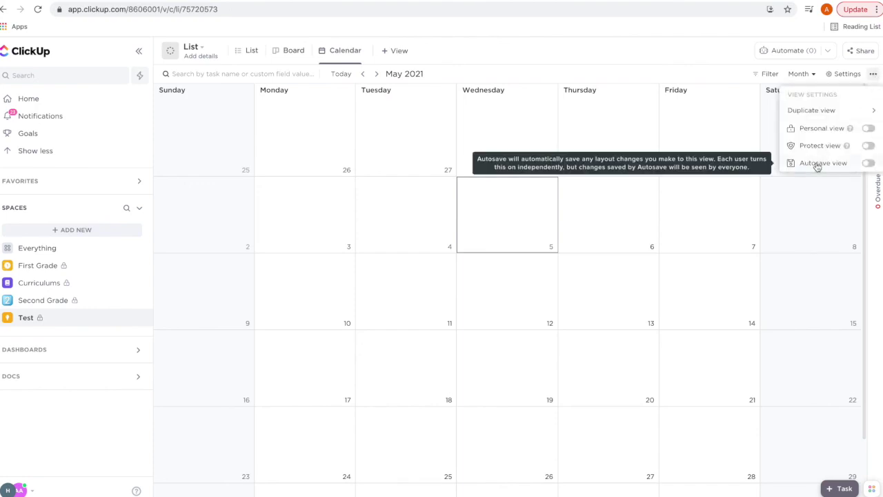
left_click(870, 164)
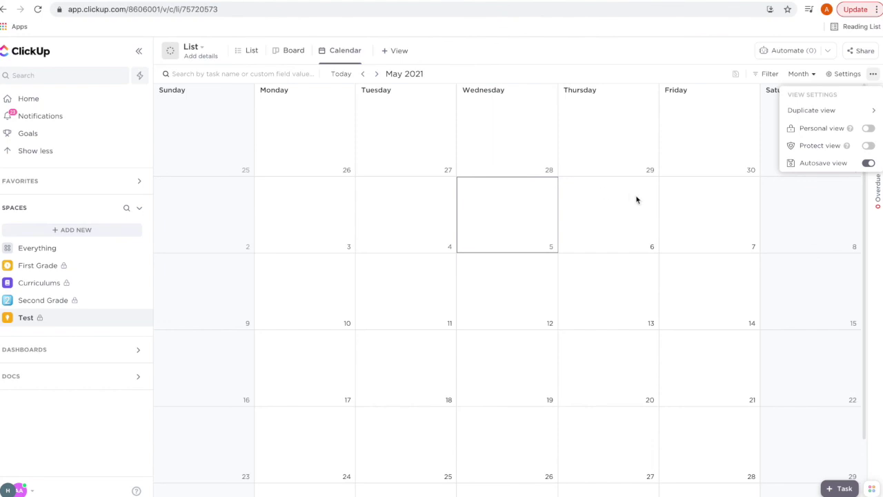
mouse_move(833, 166)
- Turn on Show subtasks in the calendar settings
left_click(873, 75)
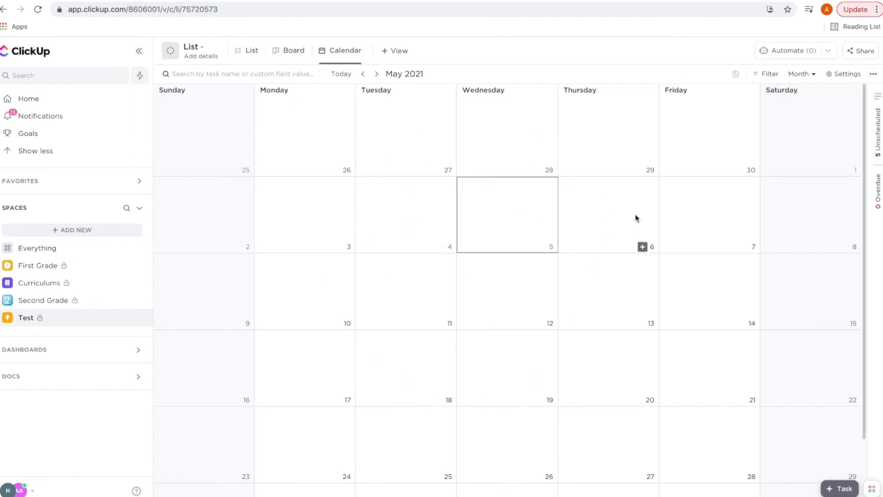
left_click(845, 75)
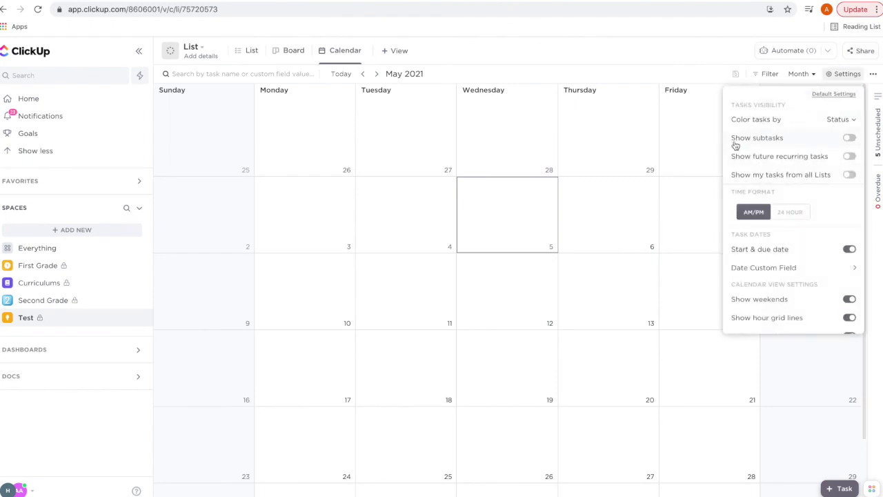
left_click(852, 139)
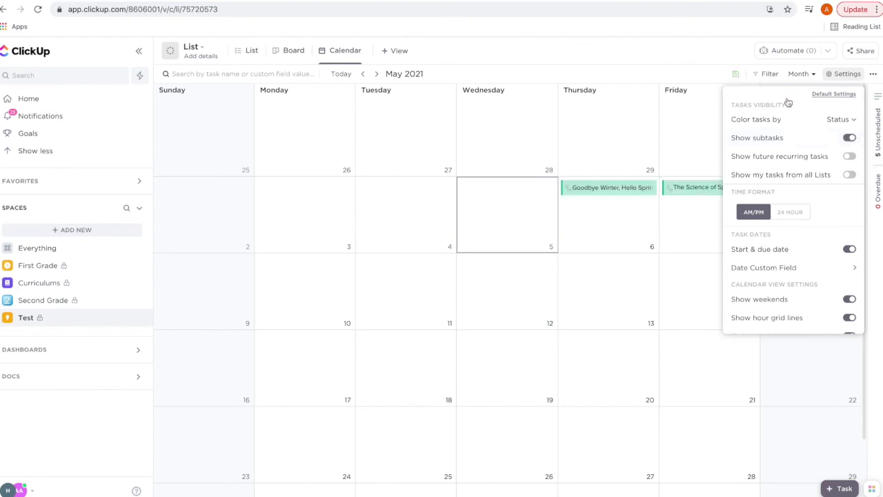
left_click(681, 135)
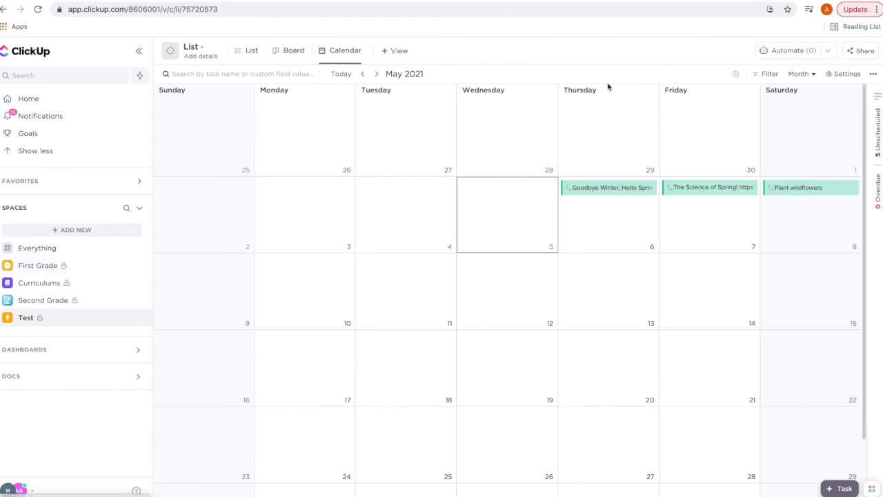
- Toggle Show my tasks from all Lists on, then back off
left_click(857, 79)
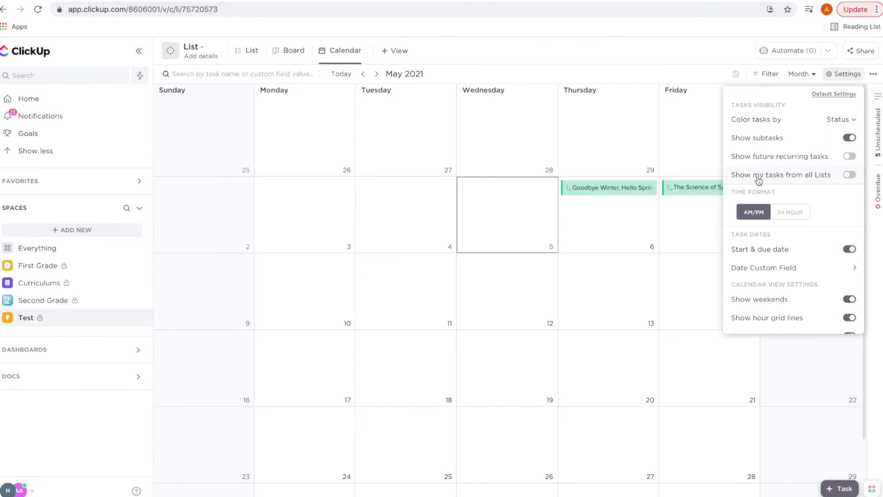
left_click(851, 176)
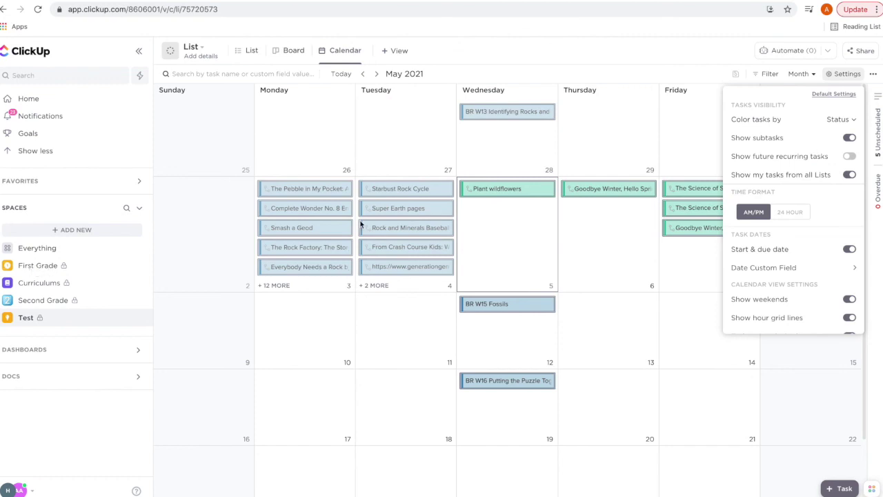
left_click(851, 176)
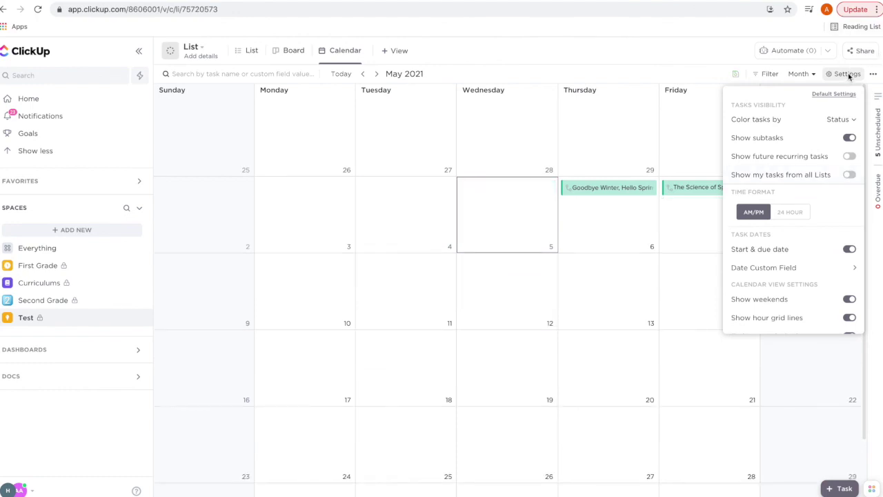
- Change the calendar period from Month, trying Day, and settle on the Week view
left_click(811, 74)
left_click(803, 74)
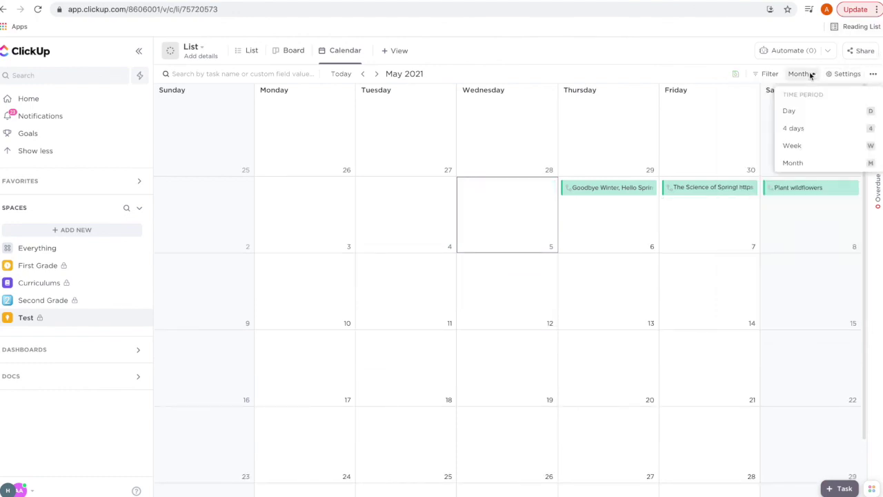
left_click(793, 145)
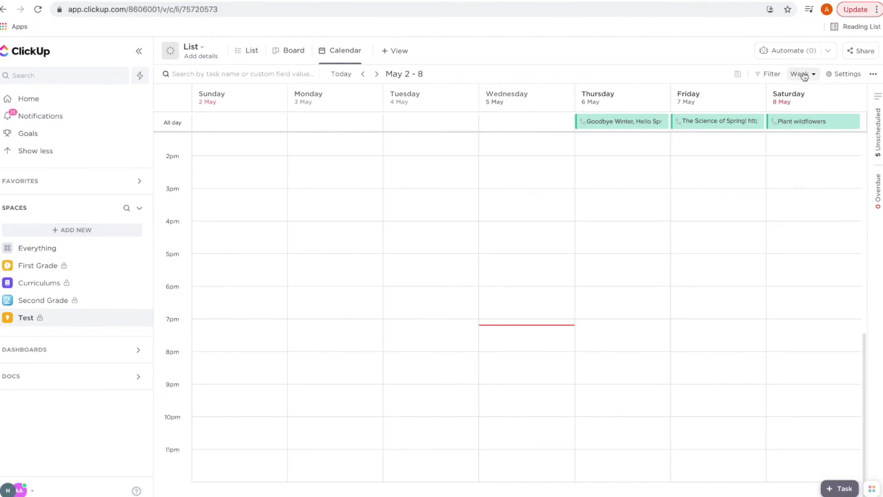
left_click(796, 113)
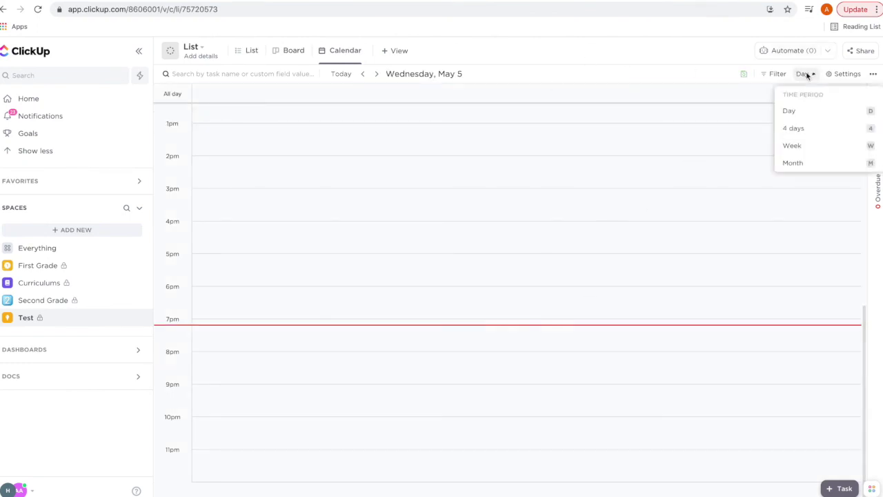
left_click(798, 145)
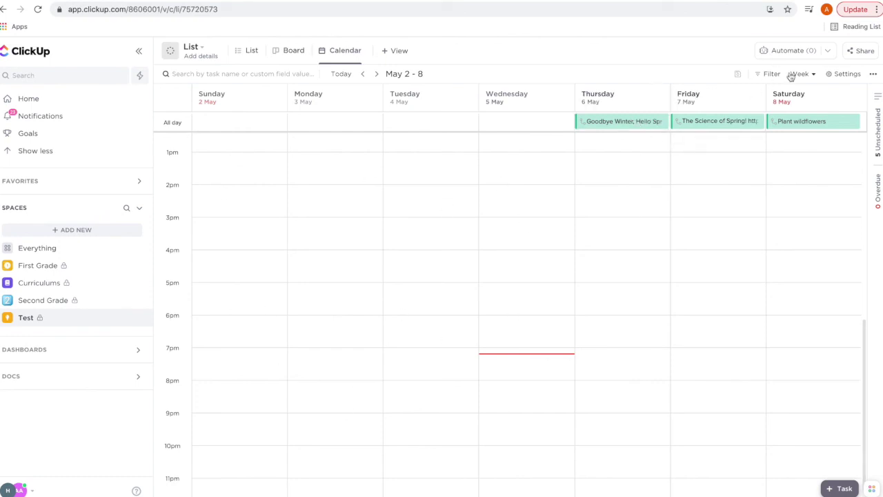
- Switch off Show hour grid lines in the calendar settings
left_click(850, 76)
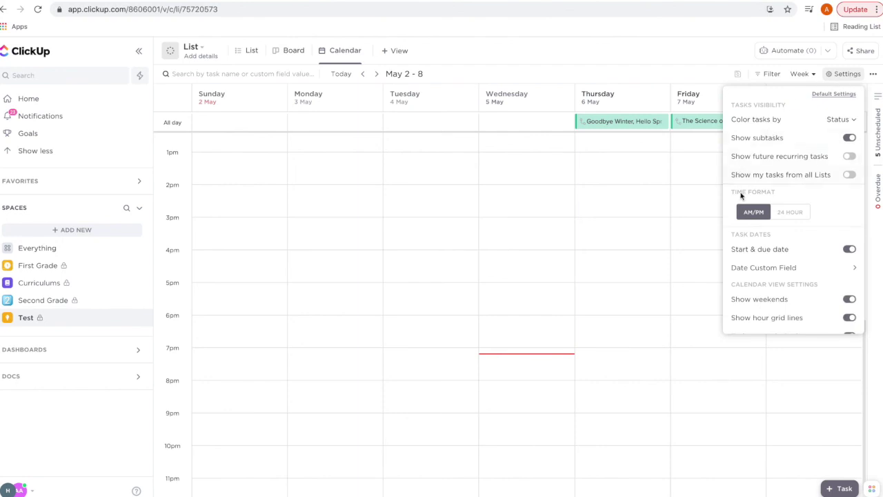
scroll(742, 264, "down", 1)
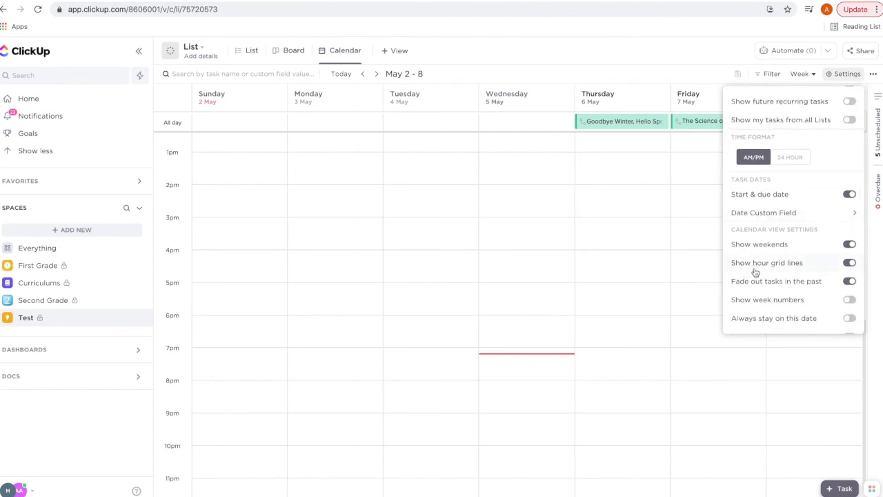
left_click(848, 267)
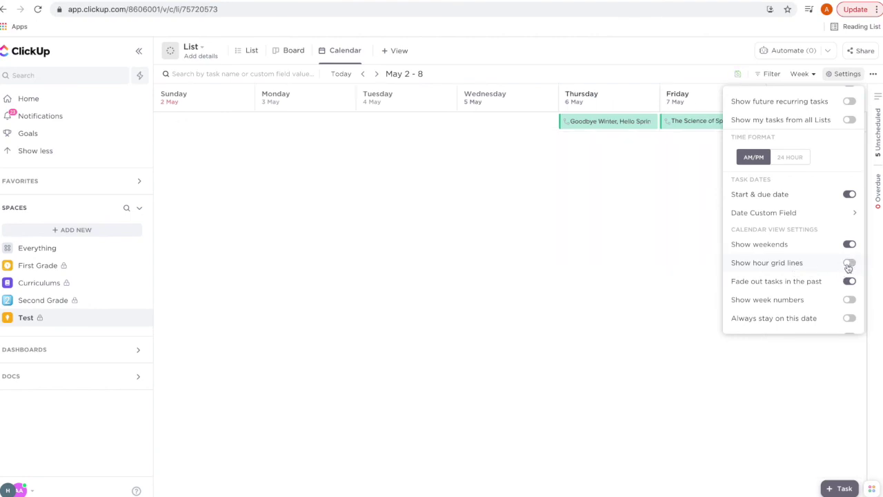
left_click(645, 212)
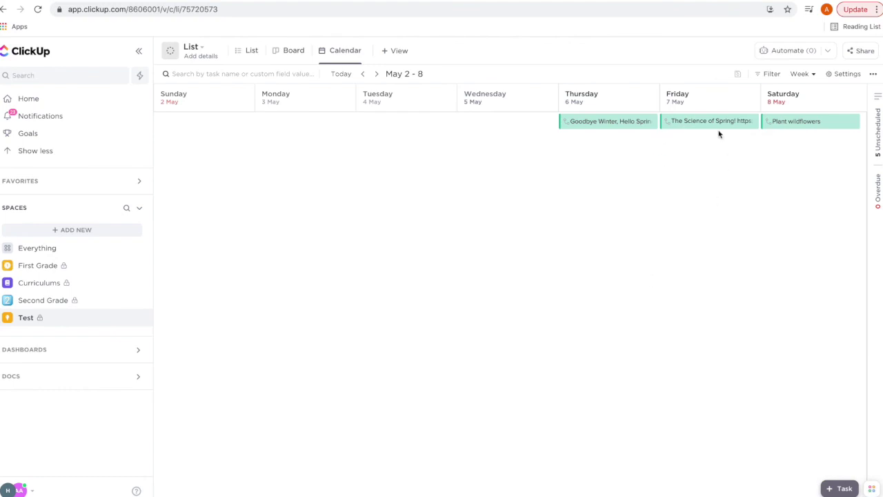
- Swap the subtasks: The Science of Spring! onto Thursday, Goodbye Winter, Hello Spring onto Friday
mouse_move(713, 121)
left_mouse_down()
mouse_move(628, 198)
mouse_move(613, 142)
mouse_move(719, 112)
left_mouse_up()
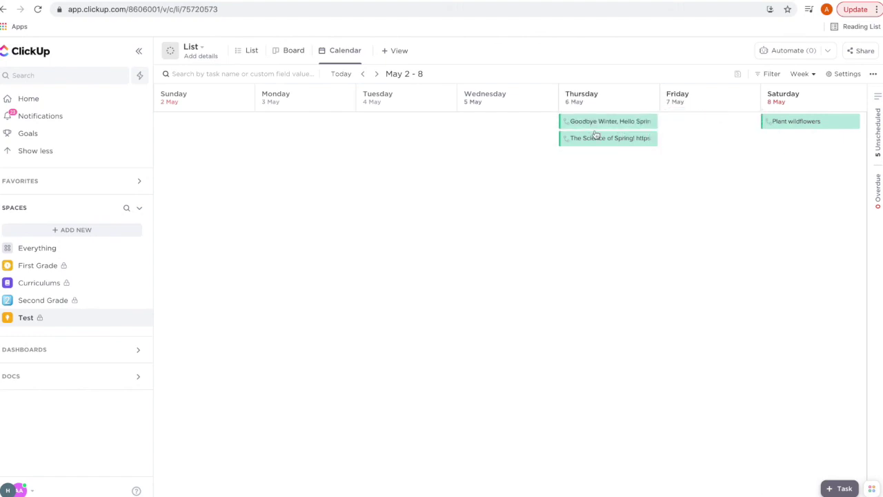
left_click_drag(591, 122, 692, 117)
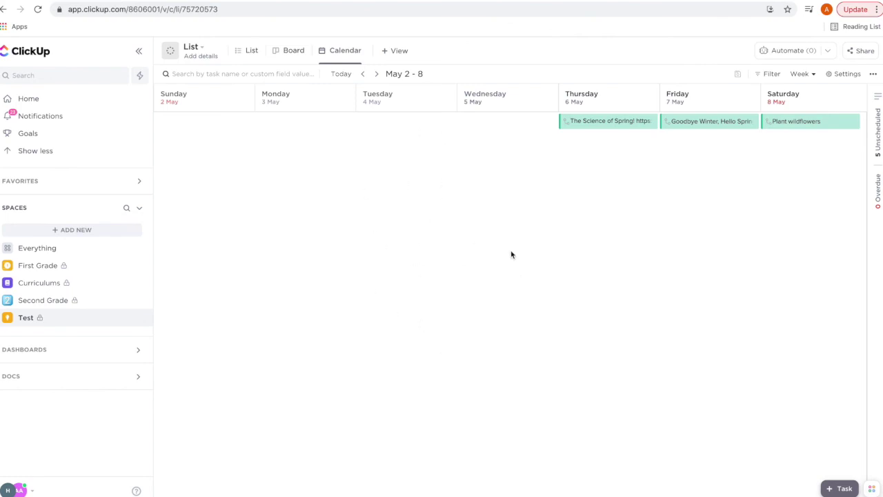
- Switch the Test list from Calendar to Board view, showing Spring under SCIENCE
left_click(290, 53)
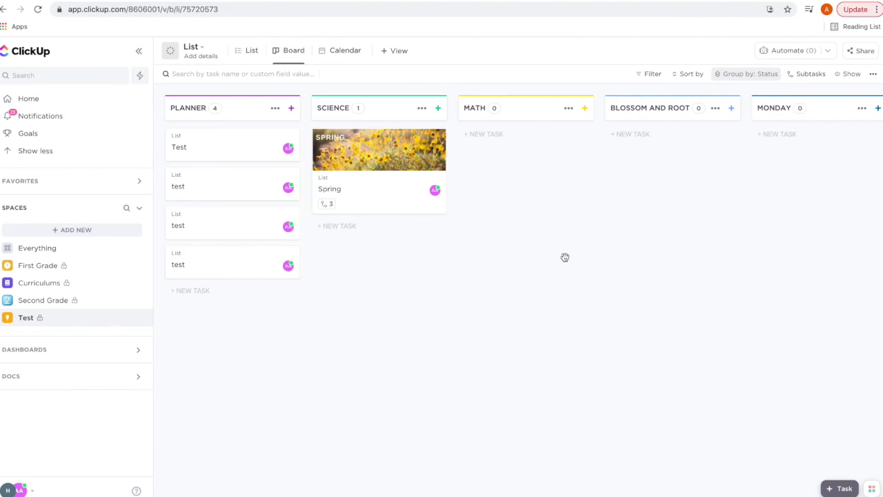